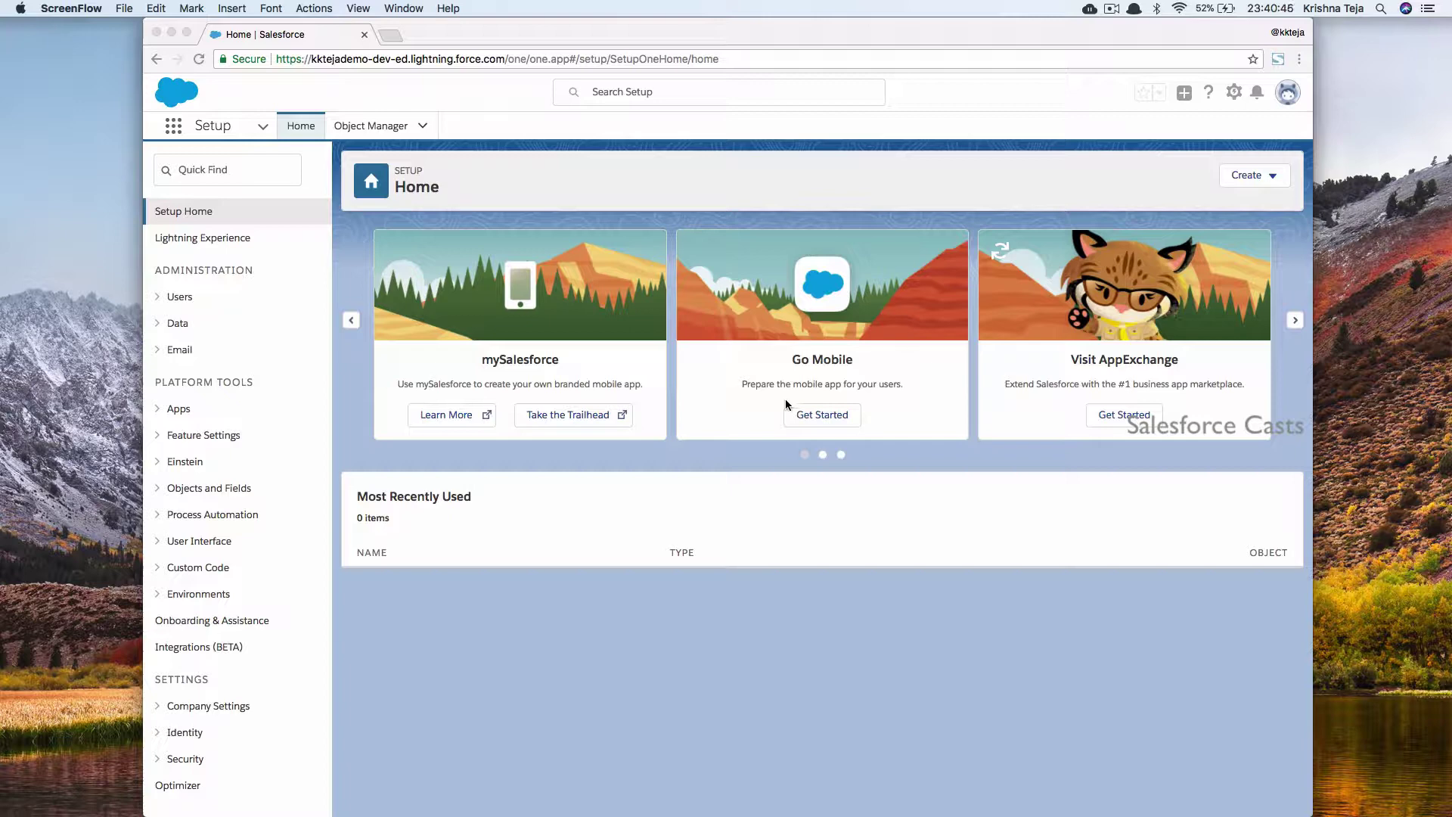
# Create a new Lightning component bundle named URLShortner from the File menu.
pyautogui.press('super+Tab')
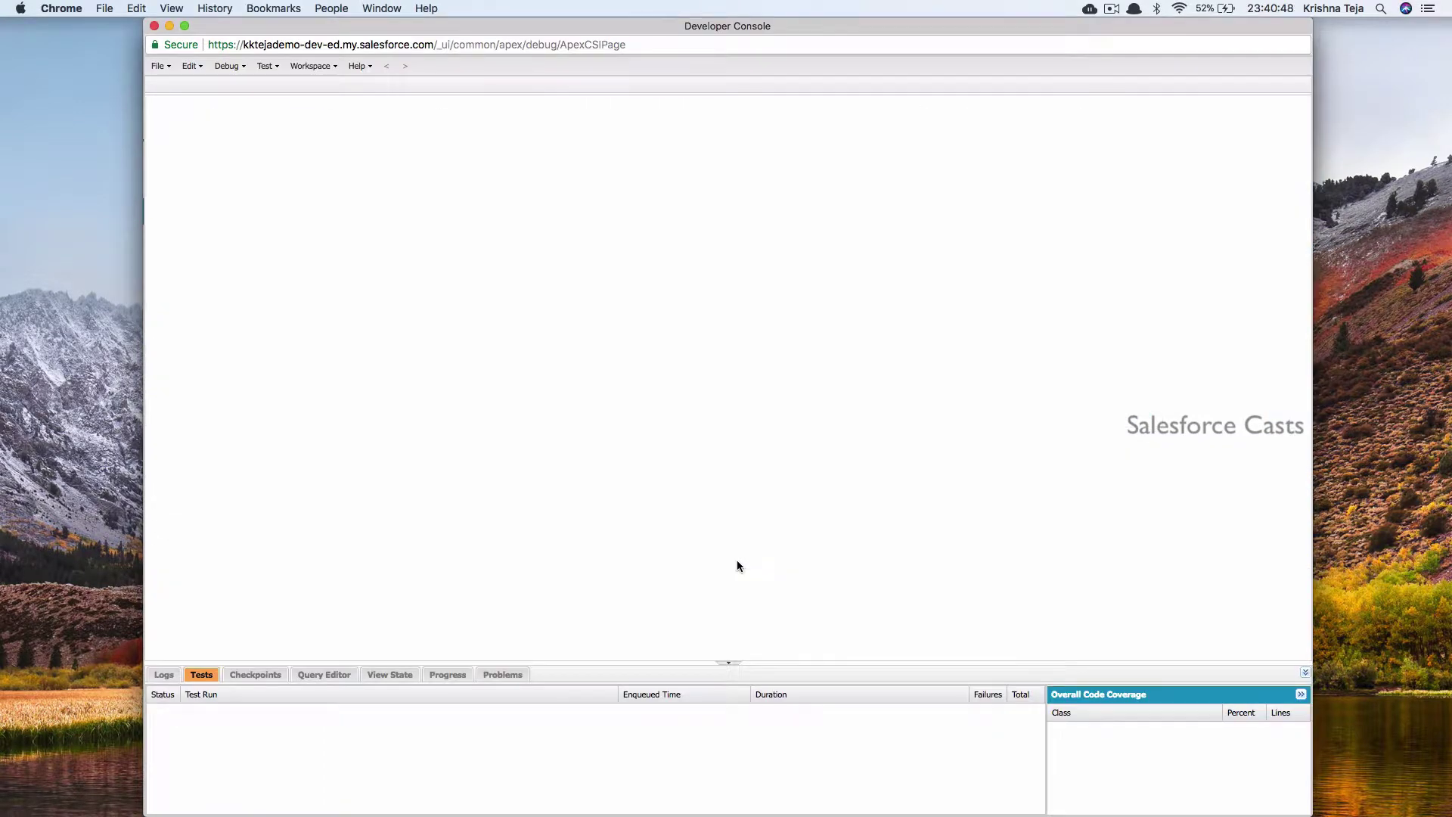
pyautogui.click(159, 66)
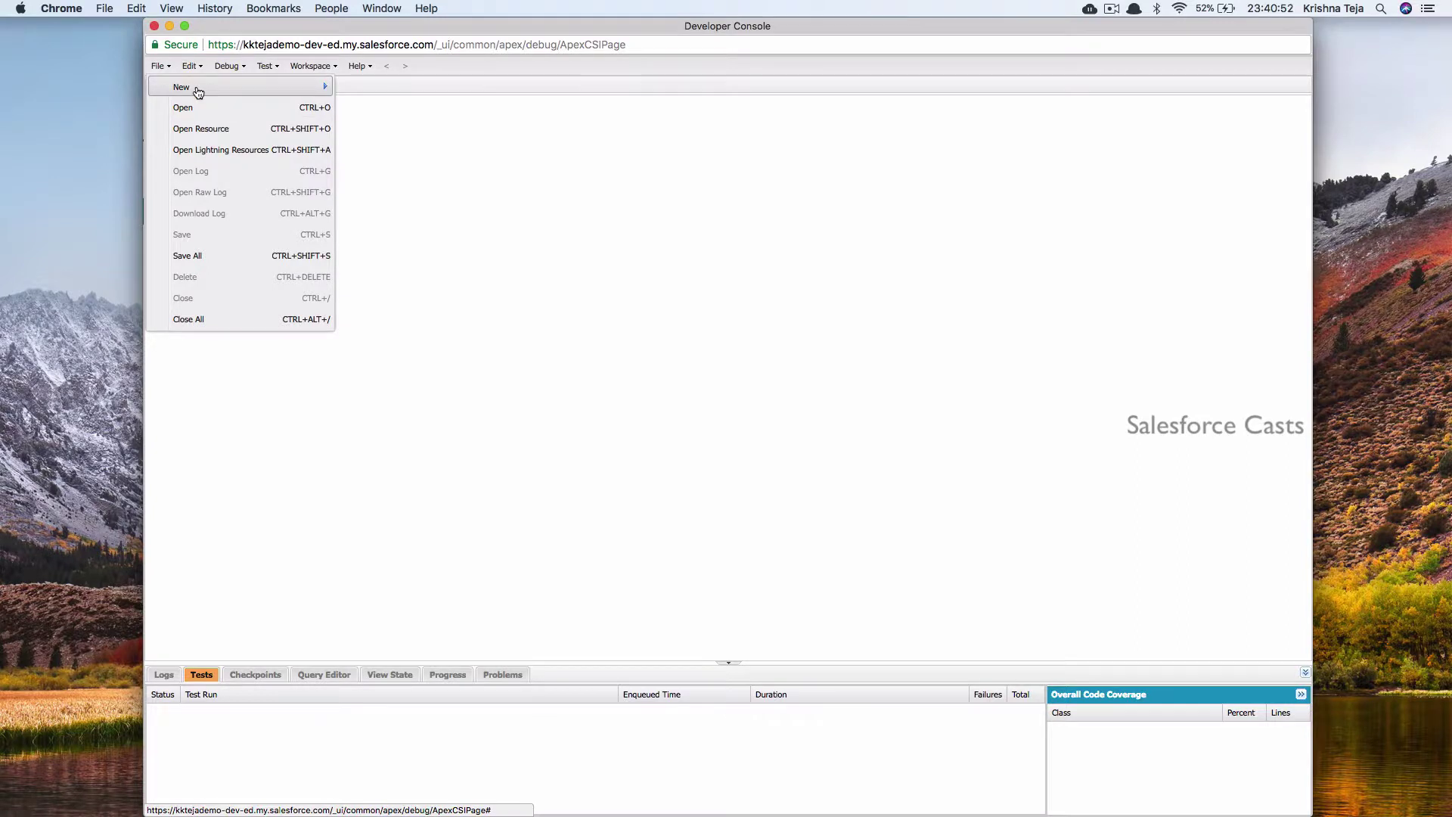
pyautogui.moveTo(181, 88)
pyautogui.click(398, 215)
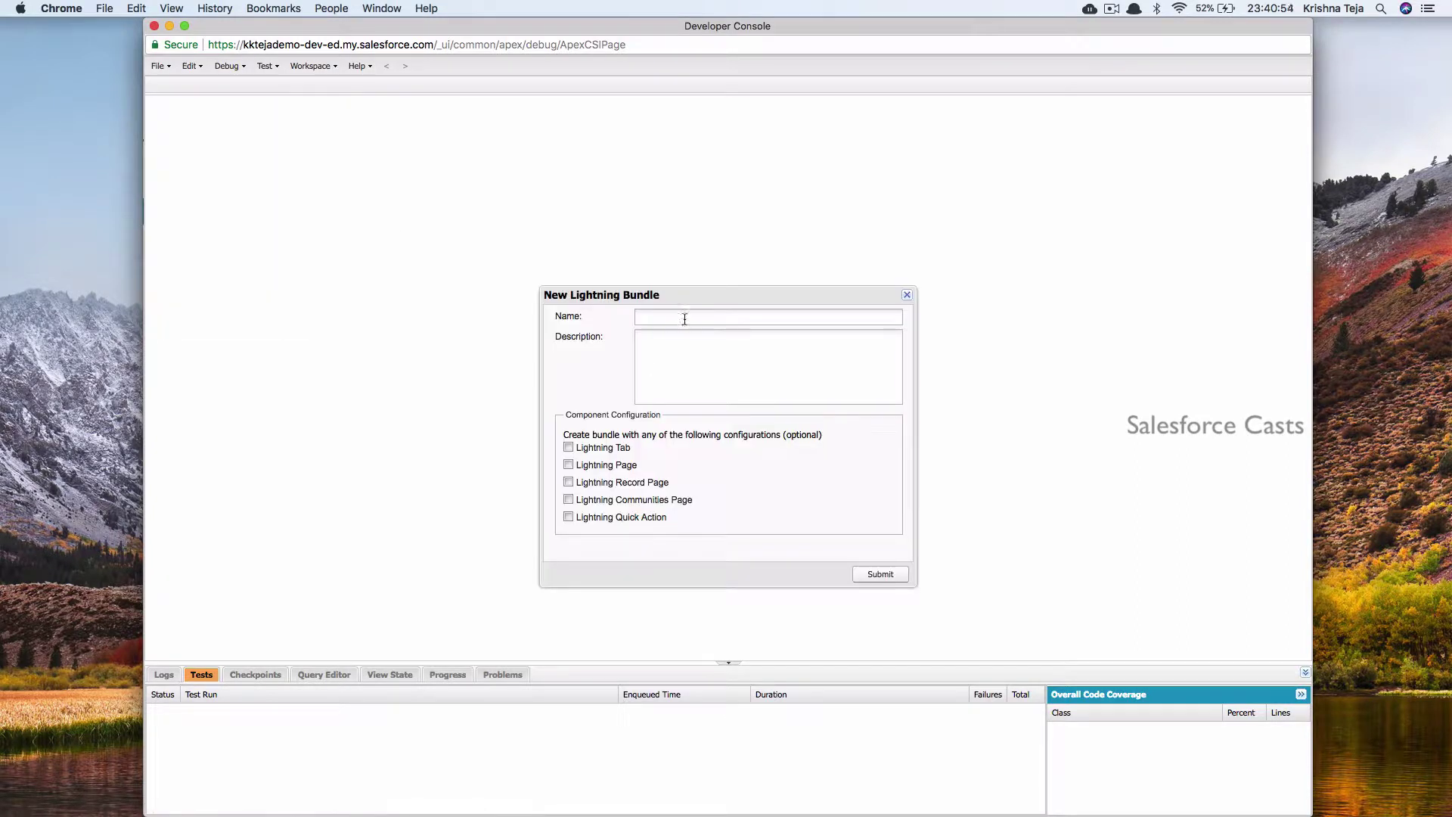
pyautogui.write('URL')
pyautogui.write('Shortner')
pyautogui.click(881, 573)
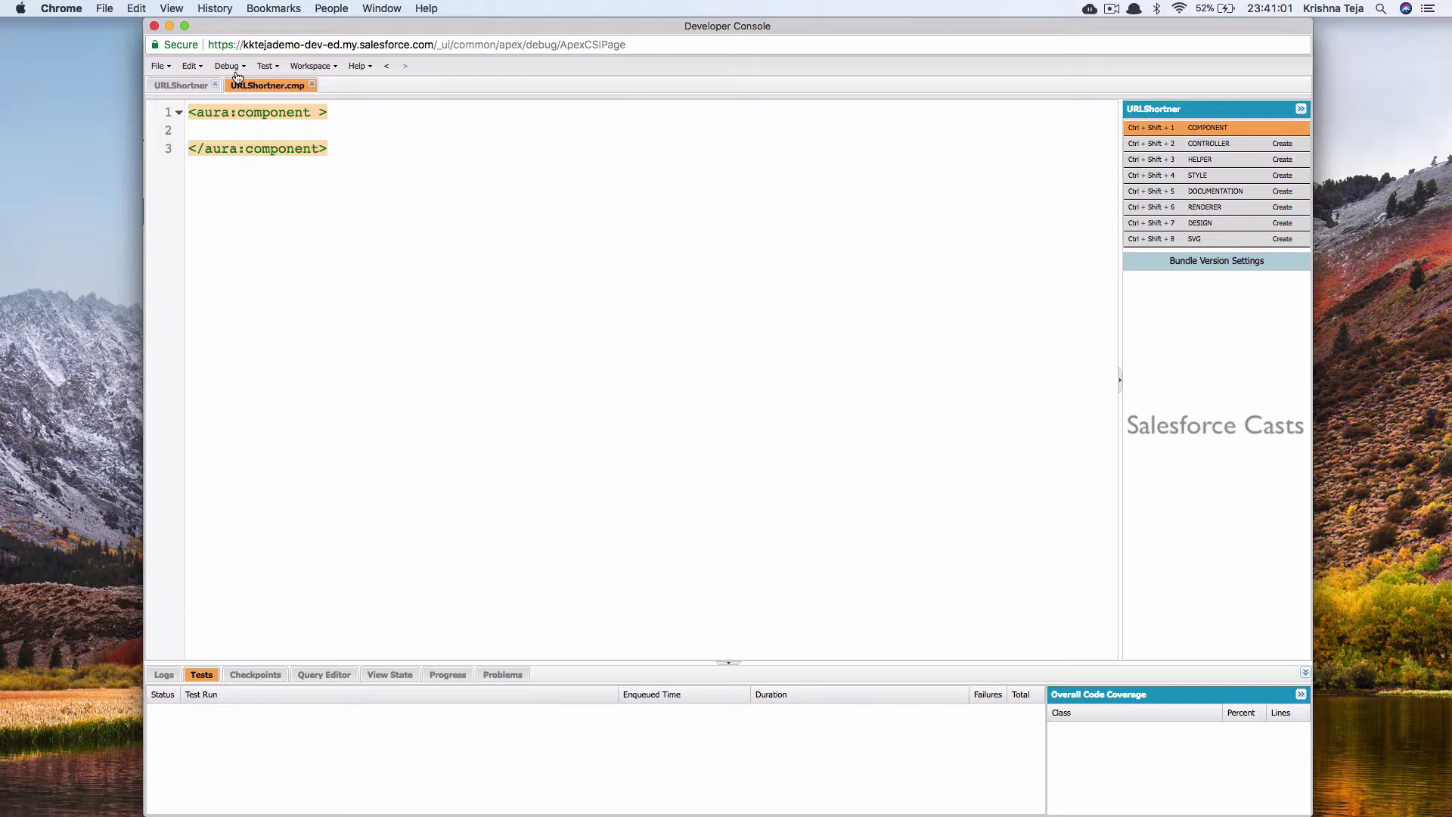
# Add controller="URLShortnerController" to the URLShortner aura:component opening tag.
pyautogui.click(215, 85)
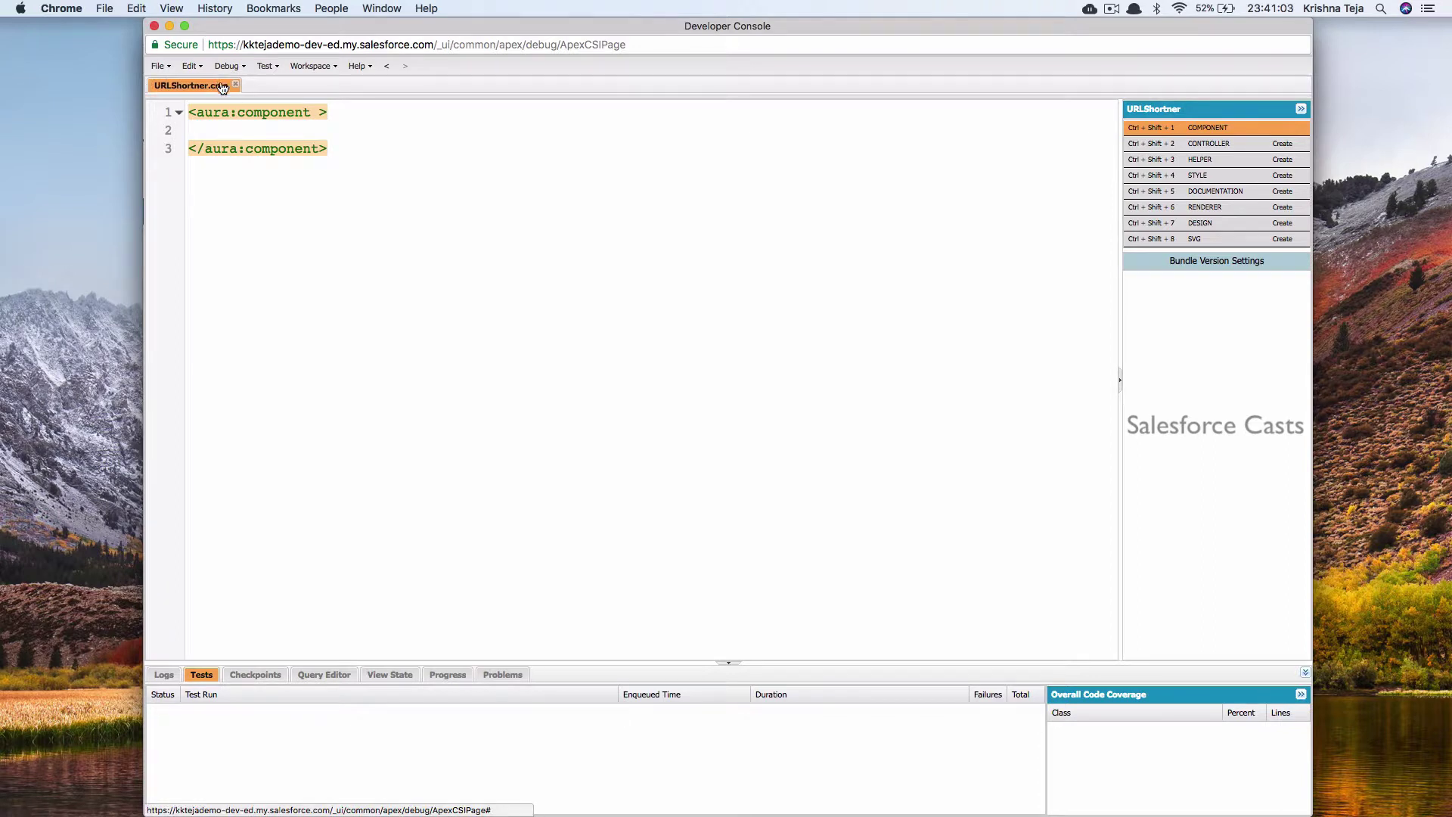
pyautogui.click(320, 128)
pyautogui.click(317, 113)
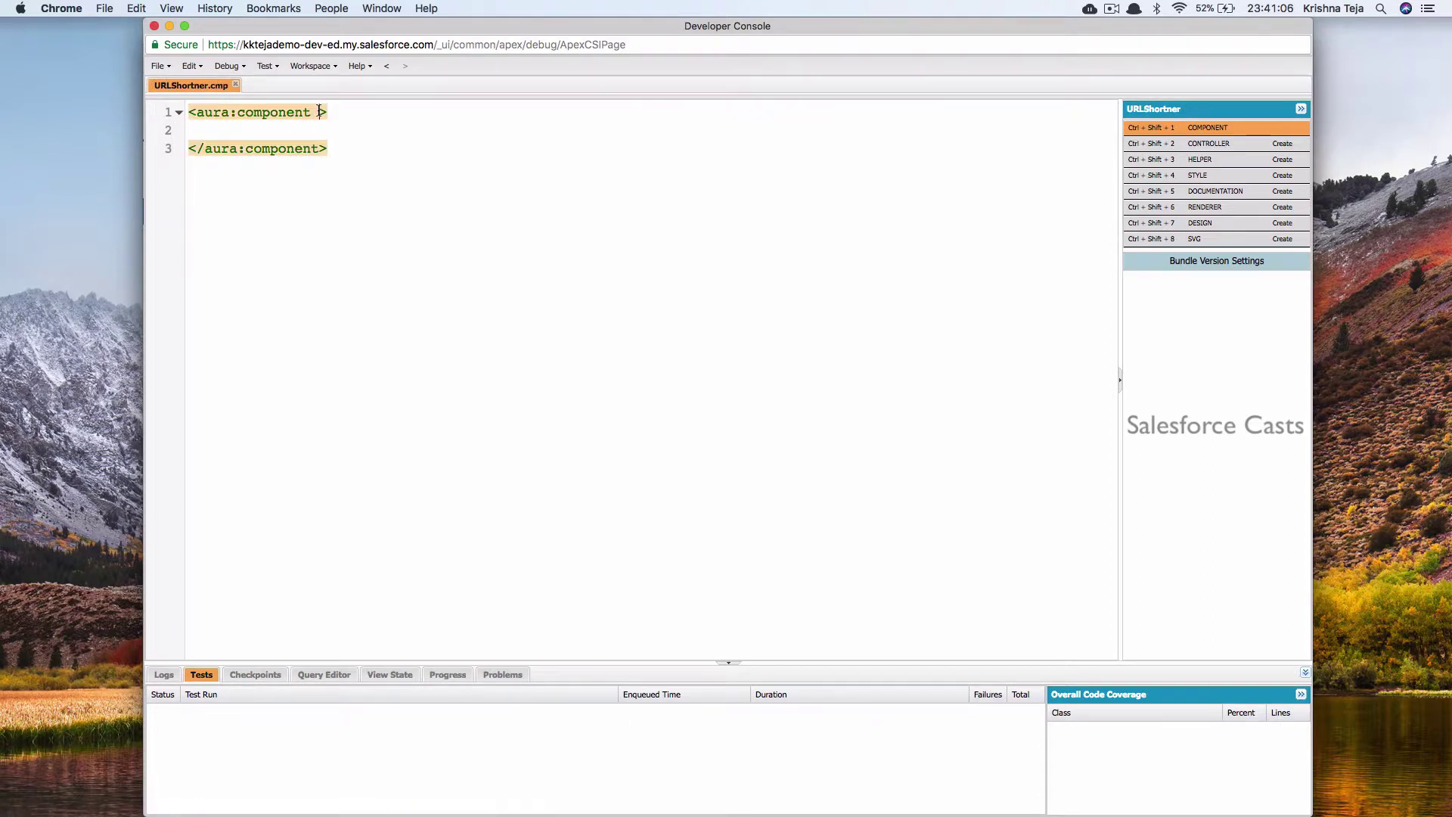
pyautogui.write('con')
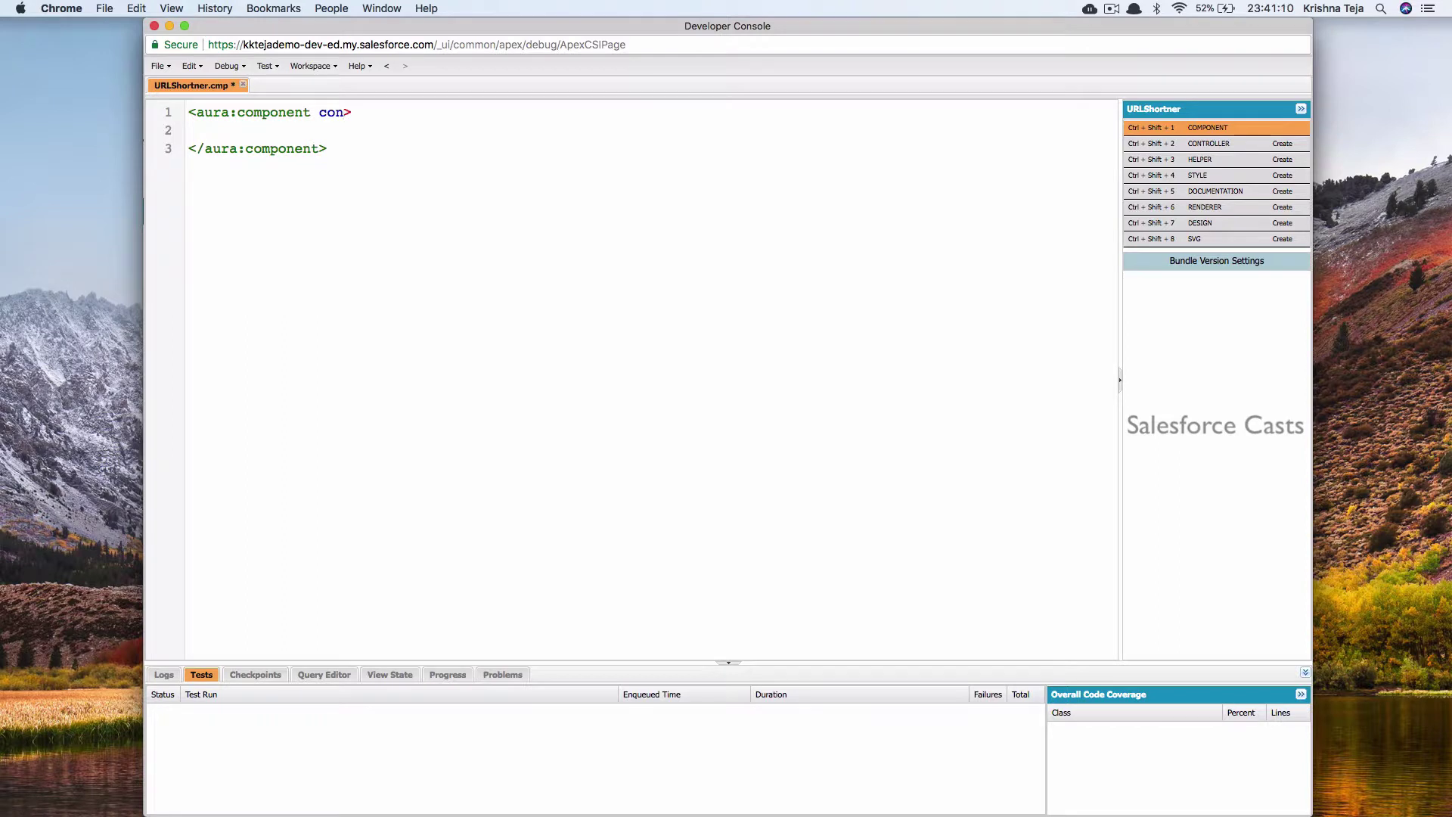
pyautogui.write('trol')
pyautogui.write('ler=""')
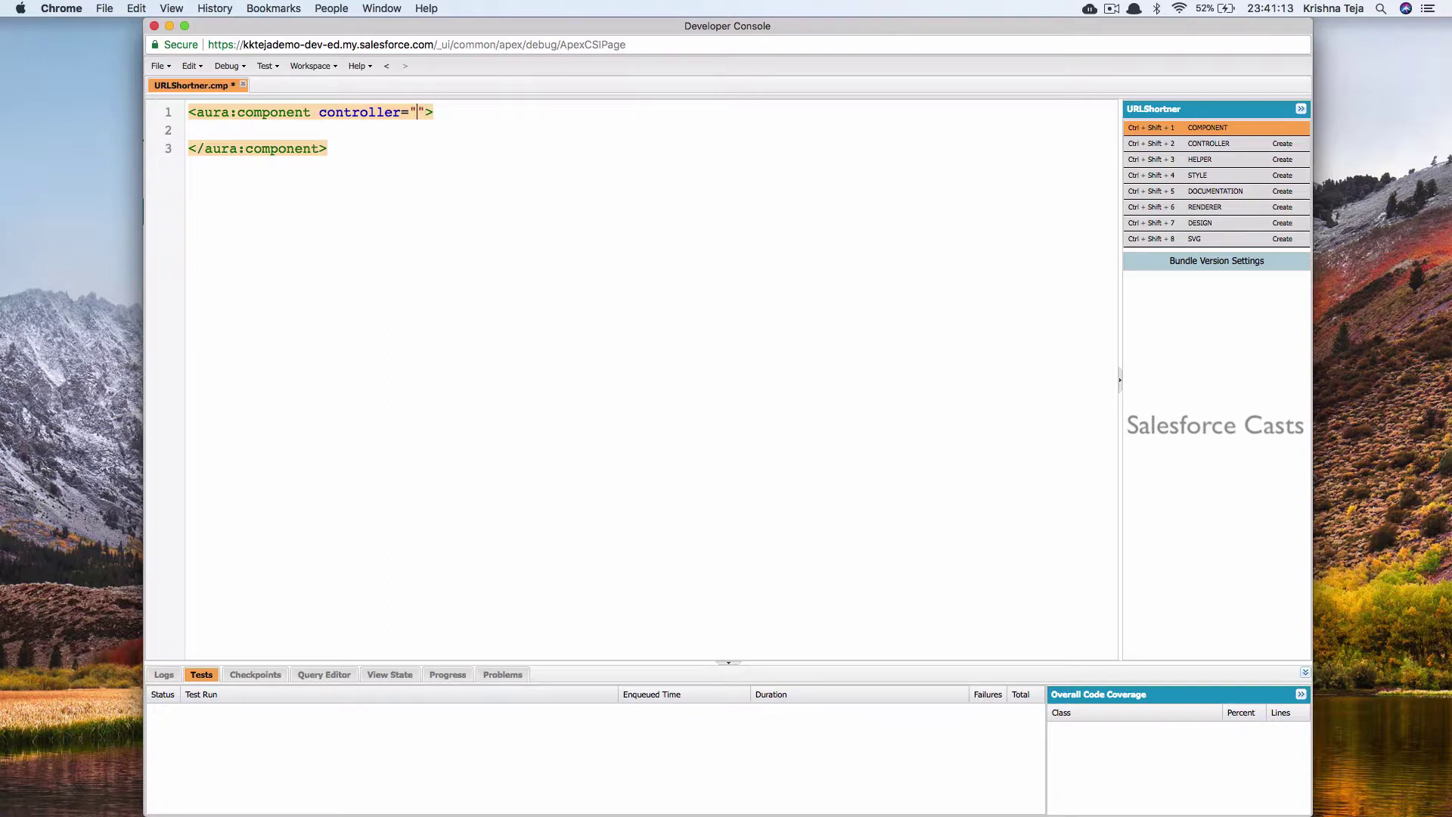
pyautogui.write('UR')
pyautogui.write('L')
pyautogui.write('Shortner')
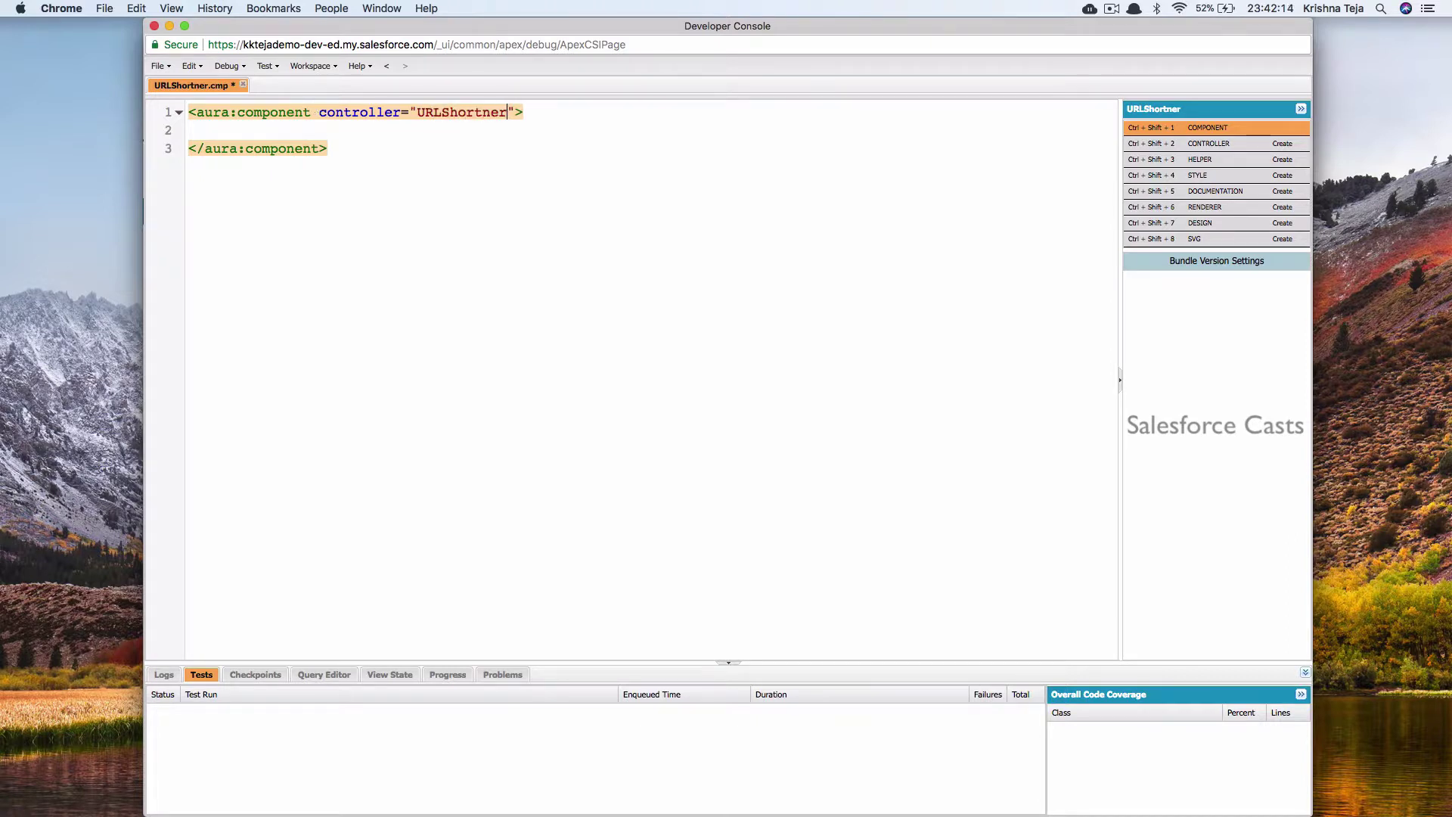
pyautogui.write('Controller')
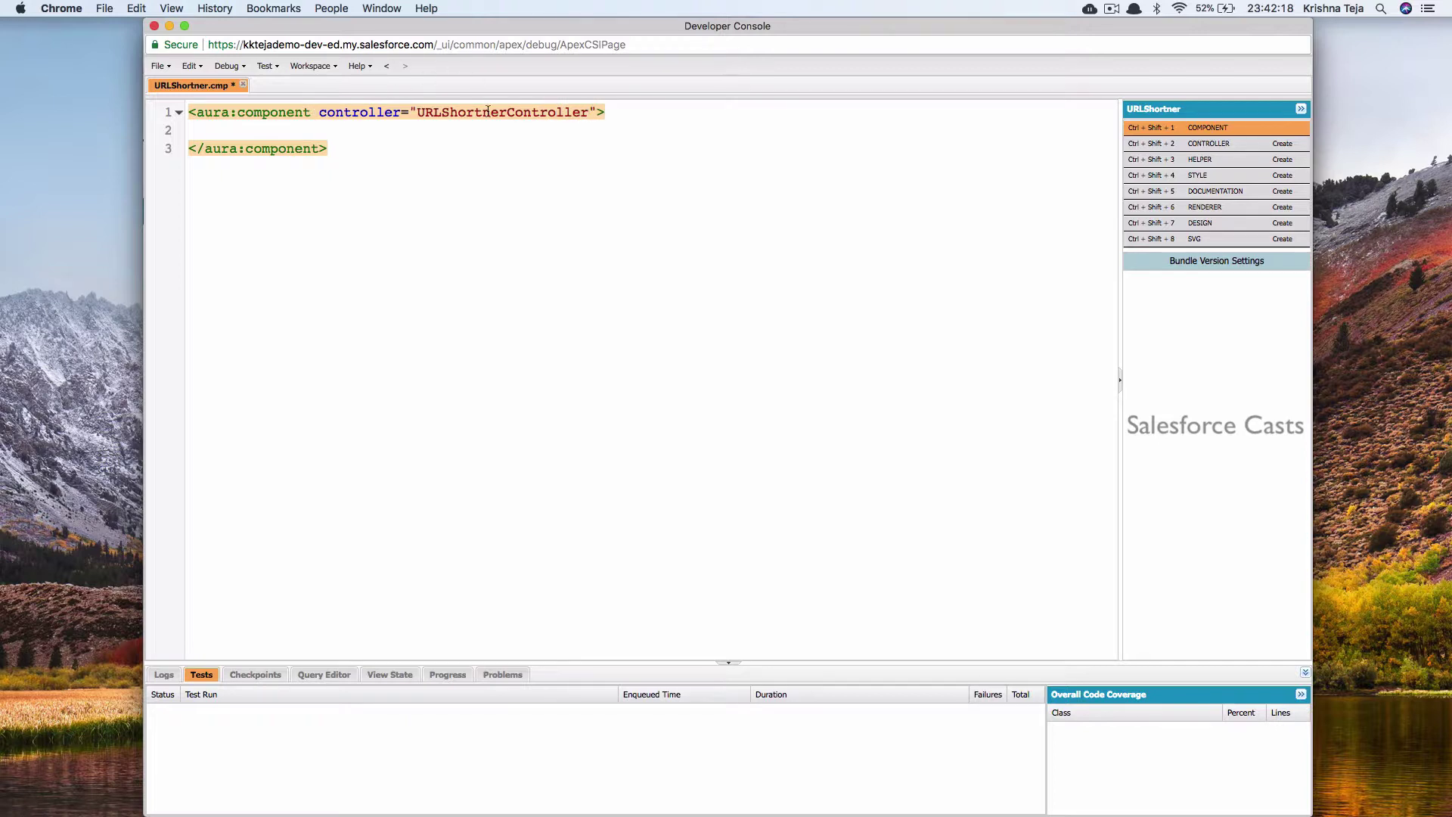
pyautogui.doubleClick(513, 111)
pyautogui.press('super+c')
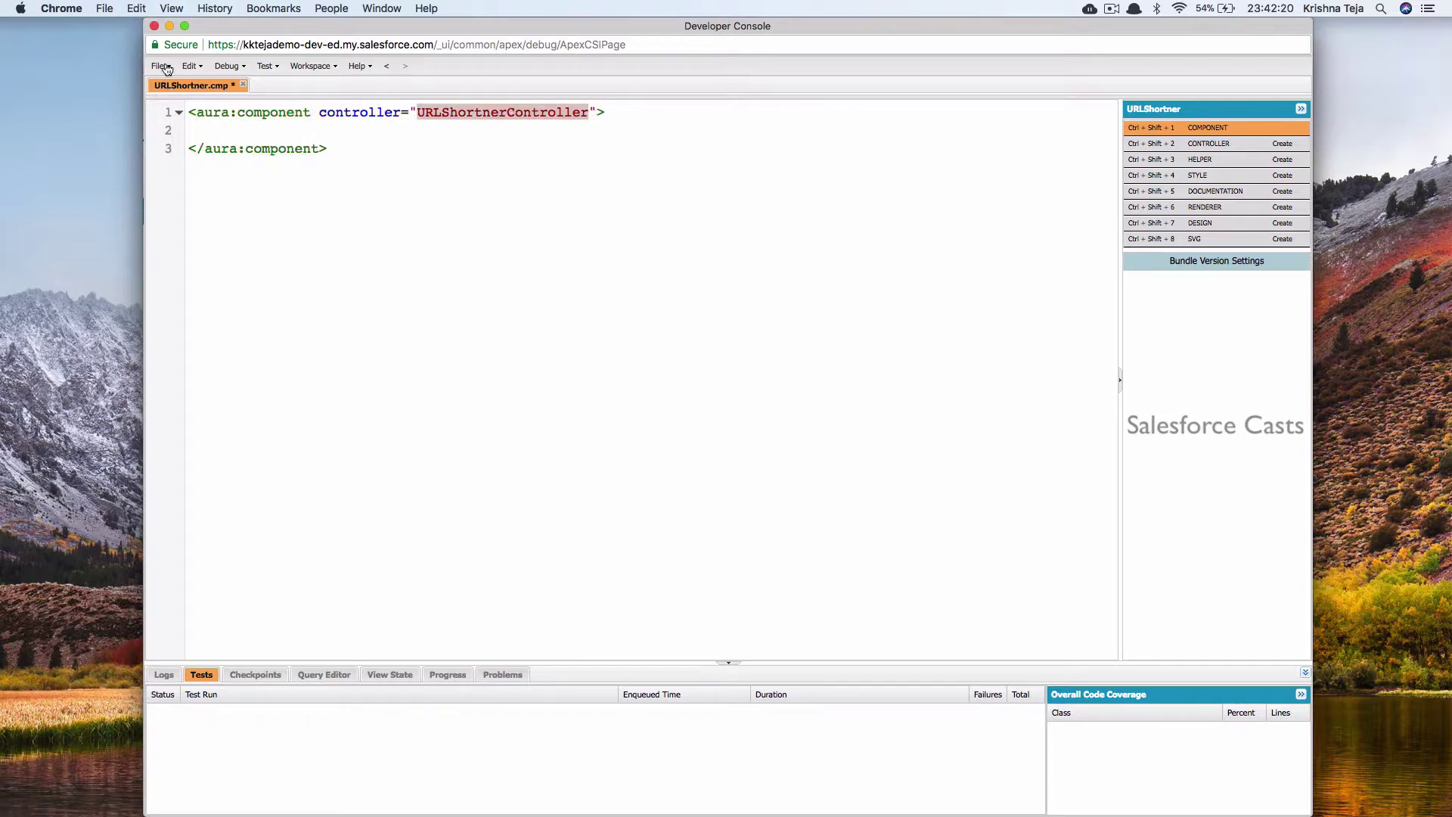
# Create an Apex class named URLShortnerController and switch back to the URLShortner.cmp tab.
pyautogui.click(163, 66)
pyautogui.moveTo(227, 66)
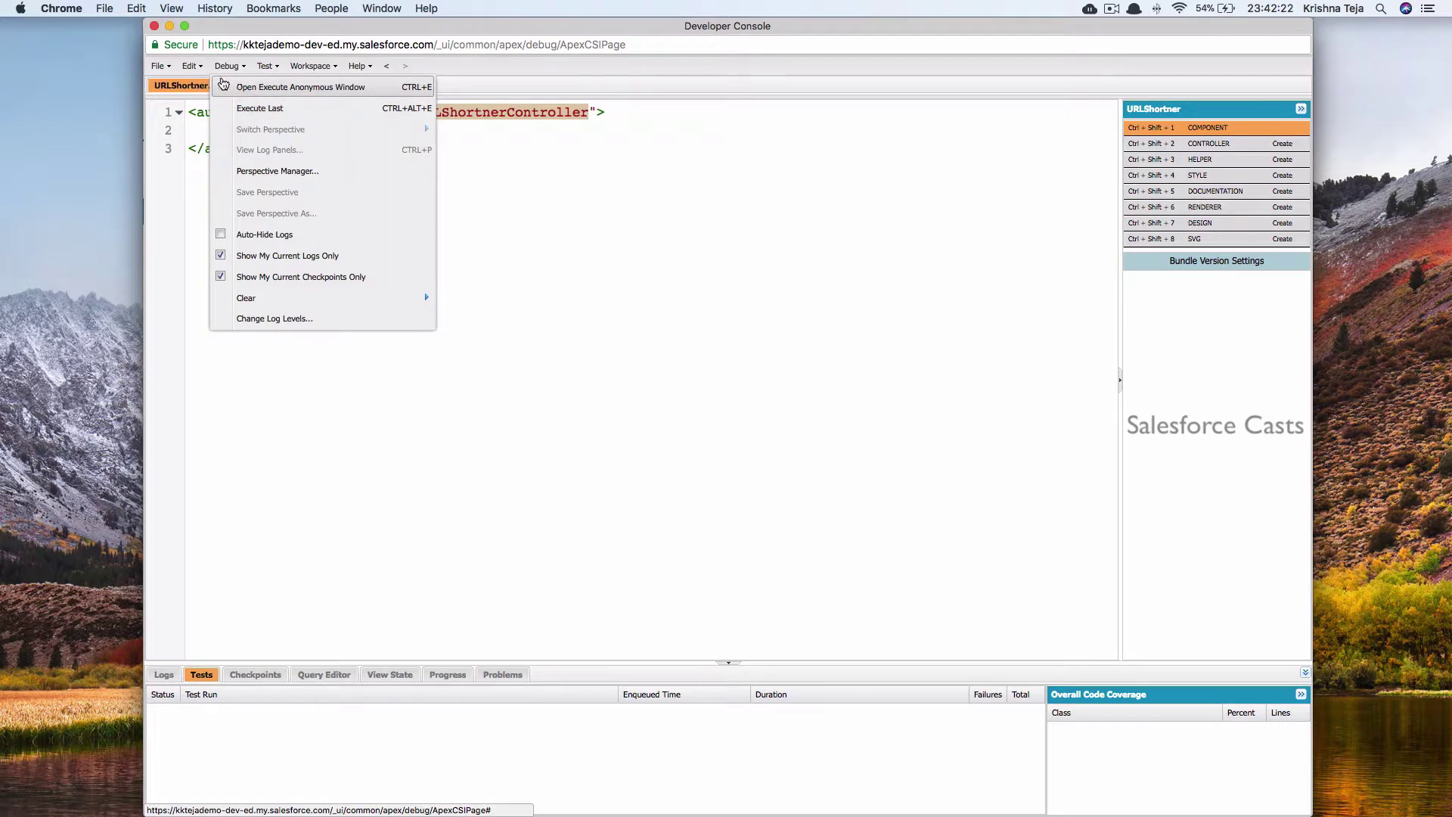
pyautogui.click(372, 91)
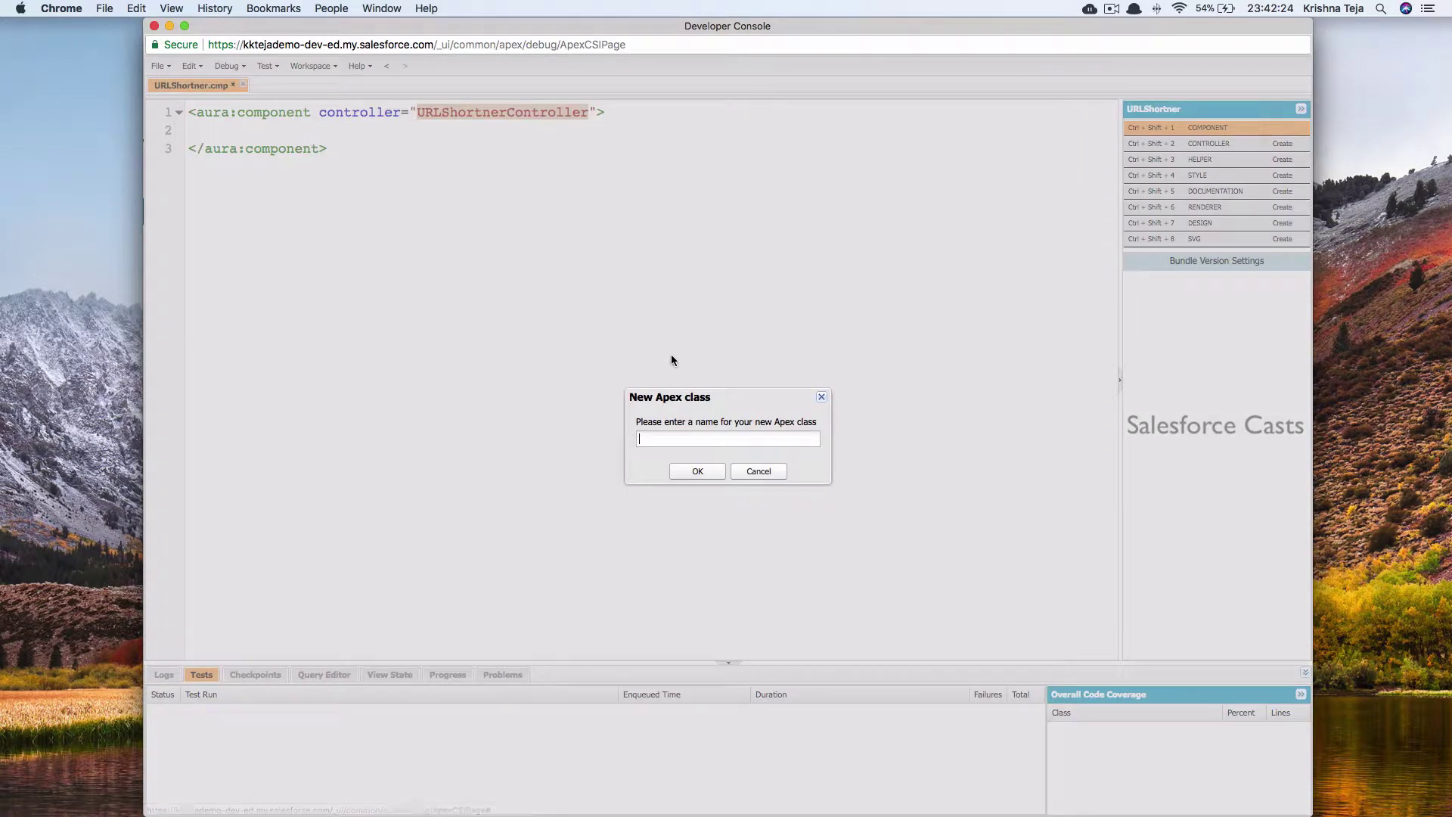
pyautogui.press('super+v')
pyautogui.click(697, 471)
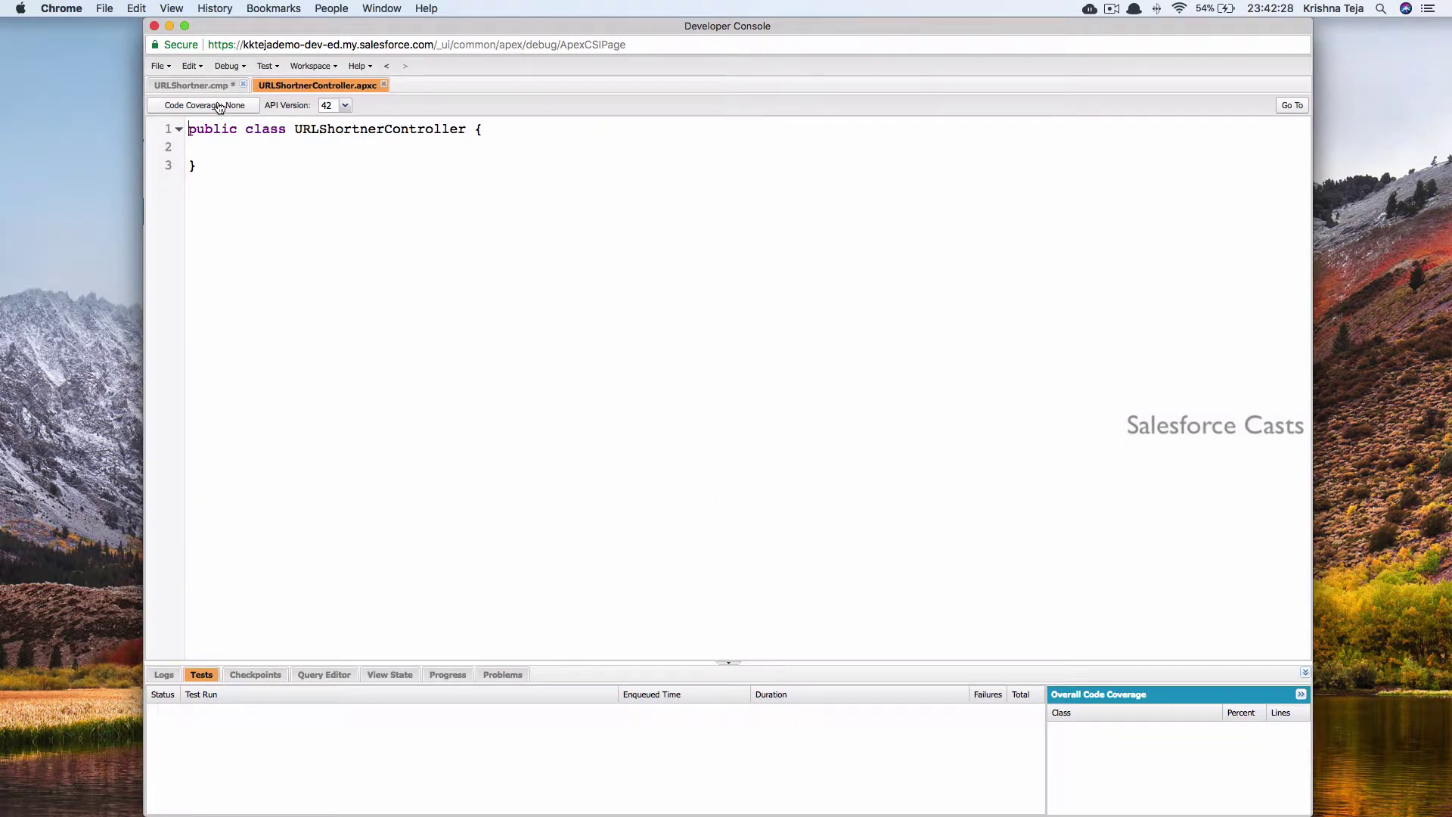
pyautogui.click(193, 86)
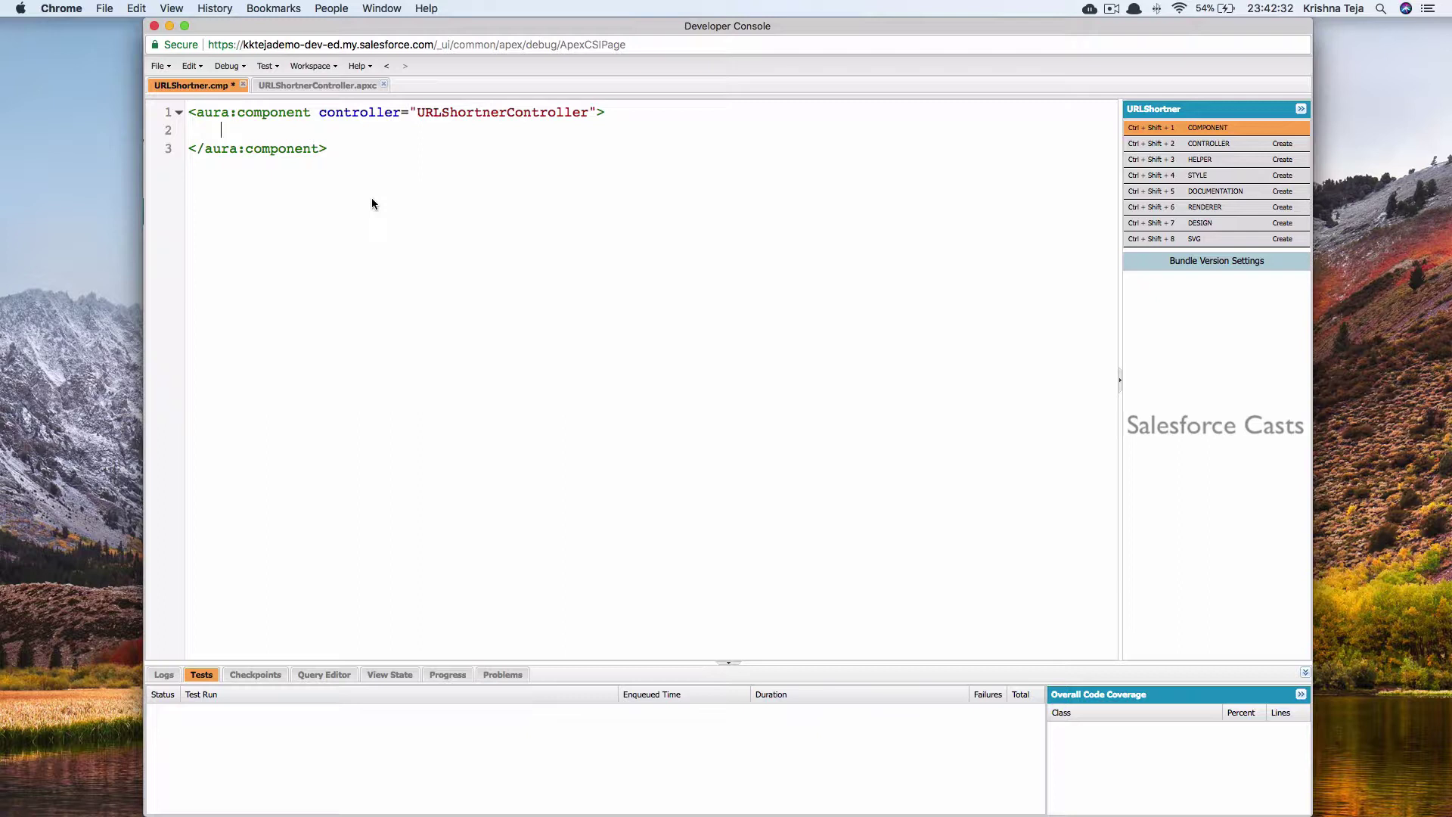
# Create a new Lightning application bundle named URLShortnerApp.
pyautogui.click(160, 66)
pyautogui.moveTo(182, 87)
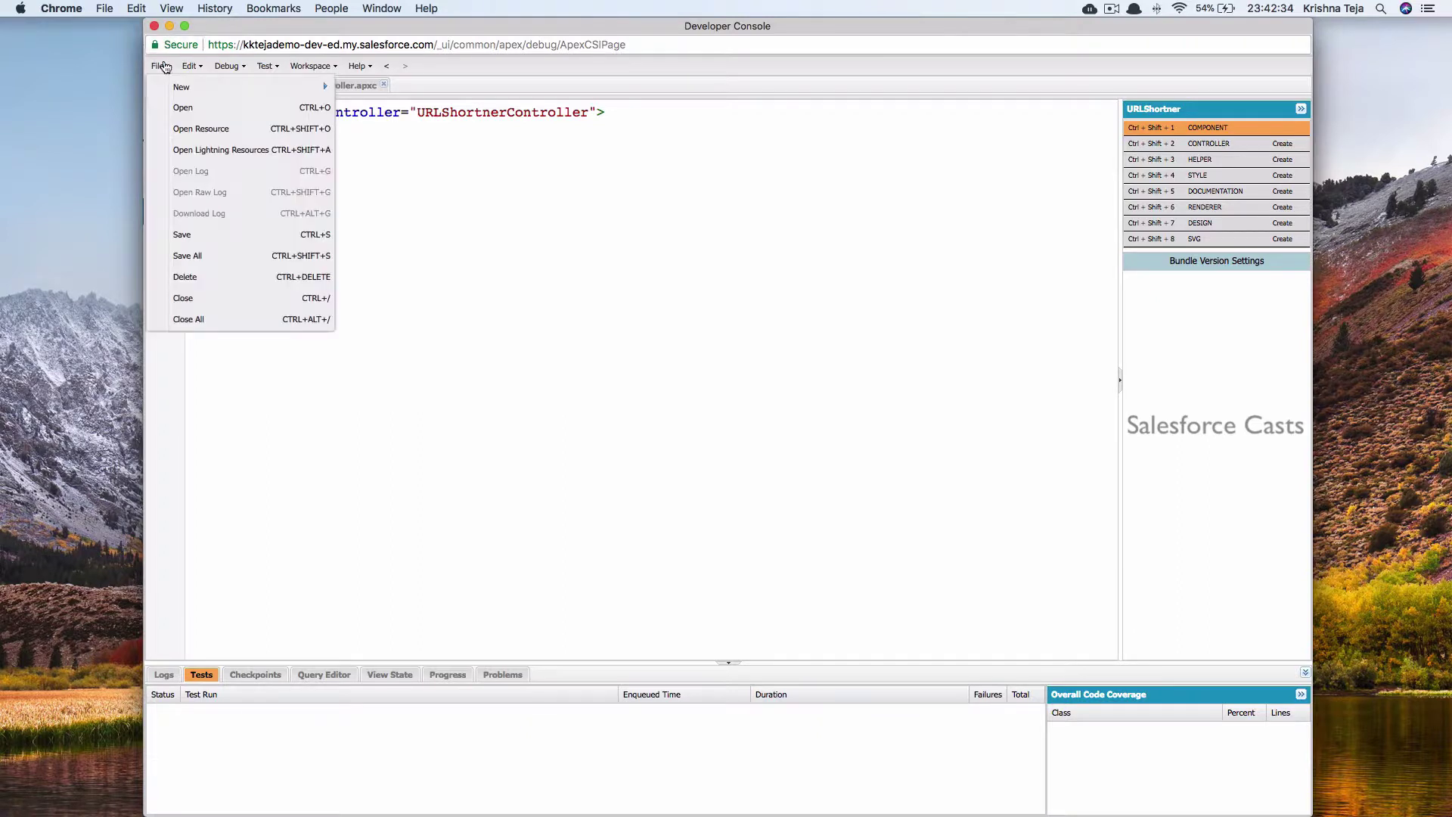
pyautogui.click(398, 196)
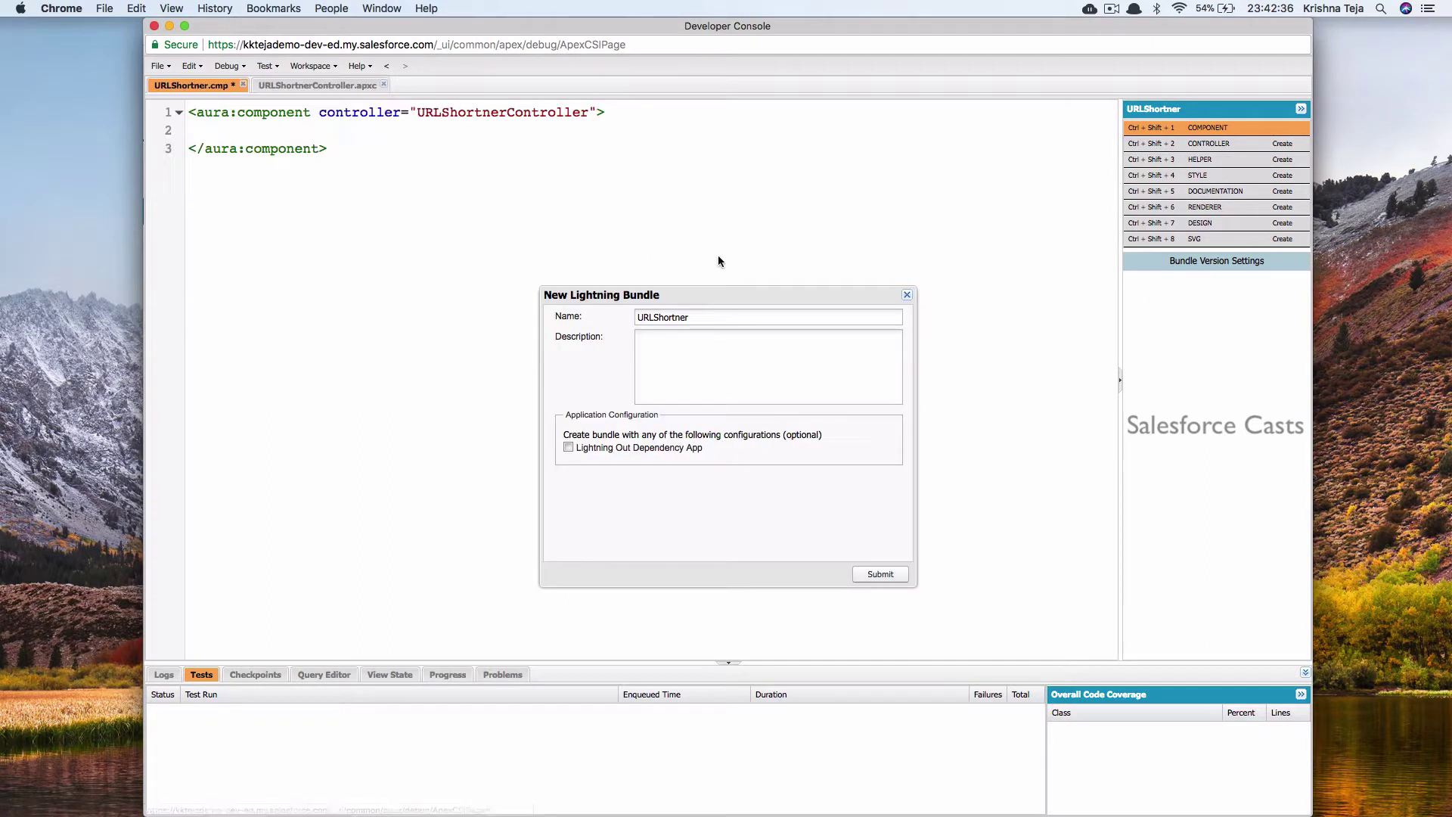
pyautogui.write('App')
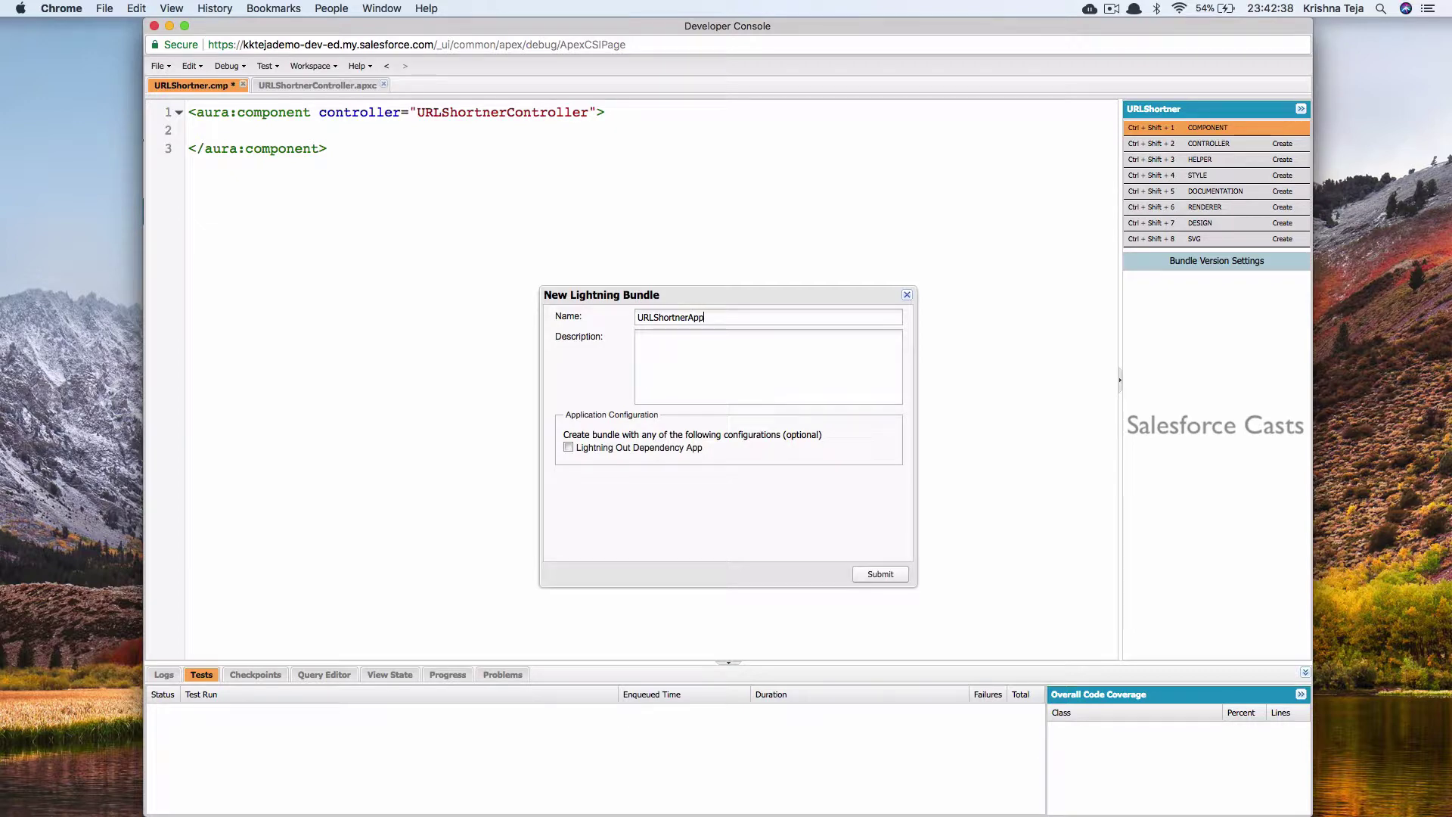
pyautogui.click(880, 573)
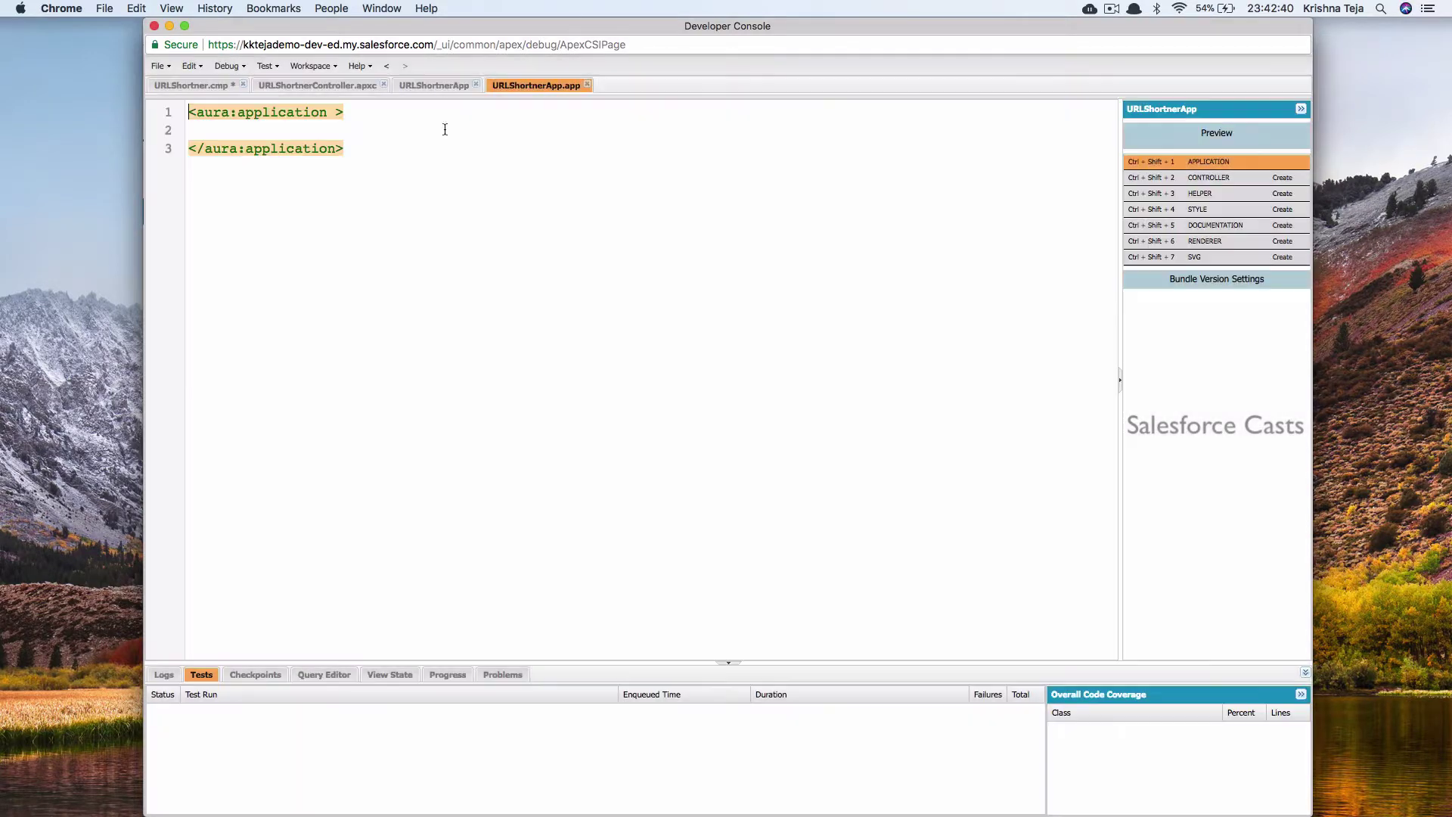
pyautogui.click(477, 90)
# Embed <c:URLShortner /> in the application, save it, and preview it in the browser.
pyautogui.click(343, 131)
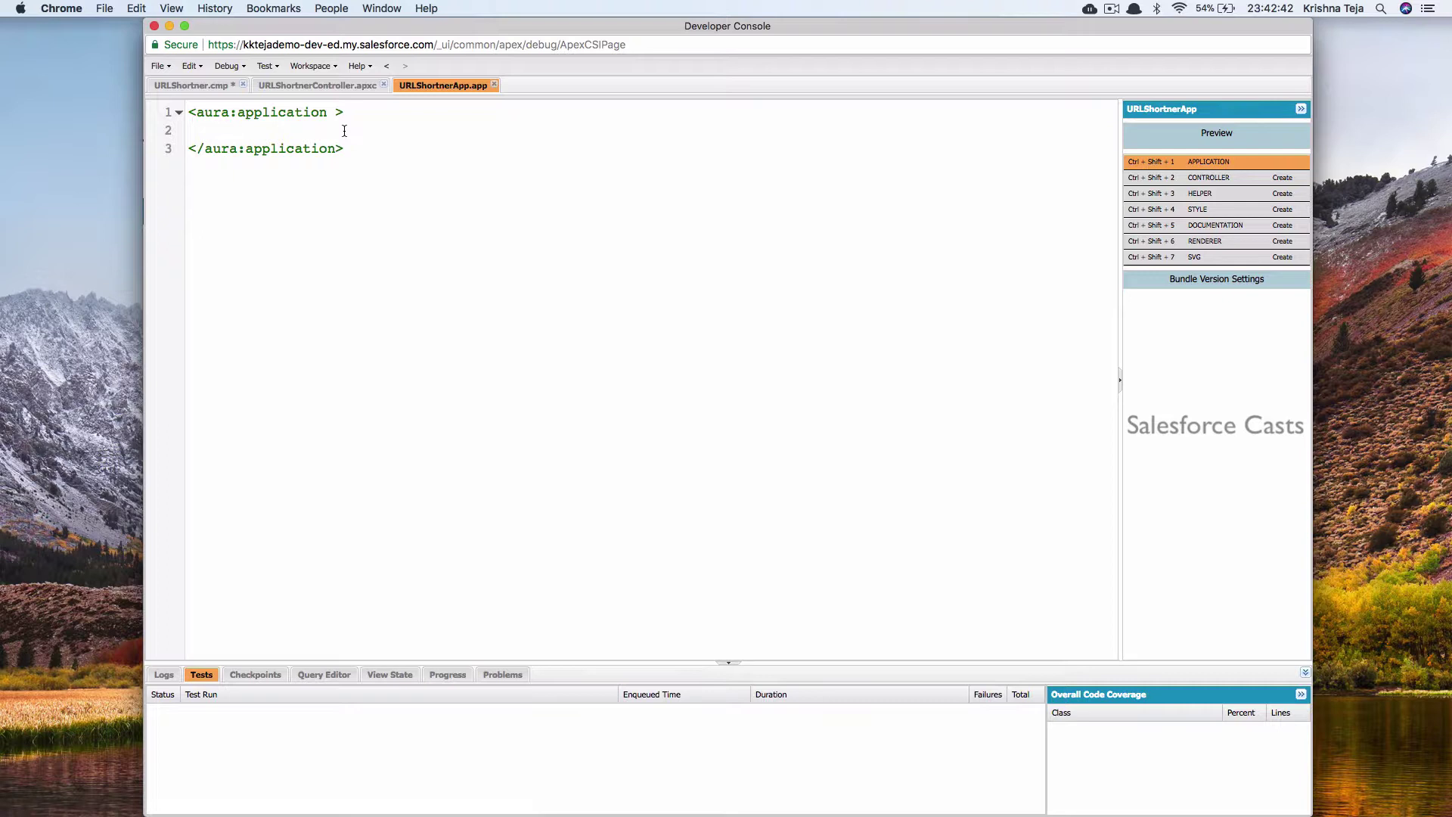
pyautogui.write('<c:')
pyautogui.click(193, 85)
pyautogui.click(443, 85)
pyautogui.write('URLShortnerController')
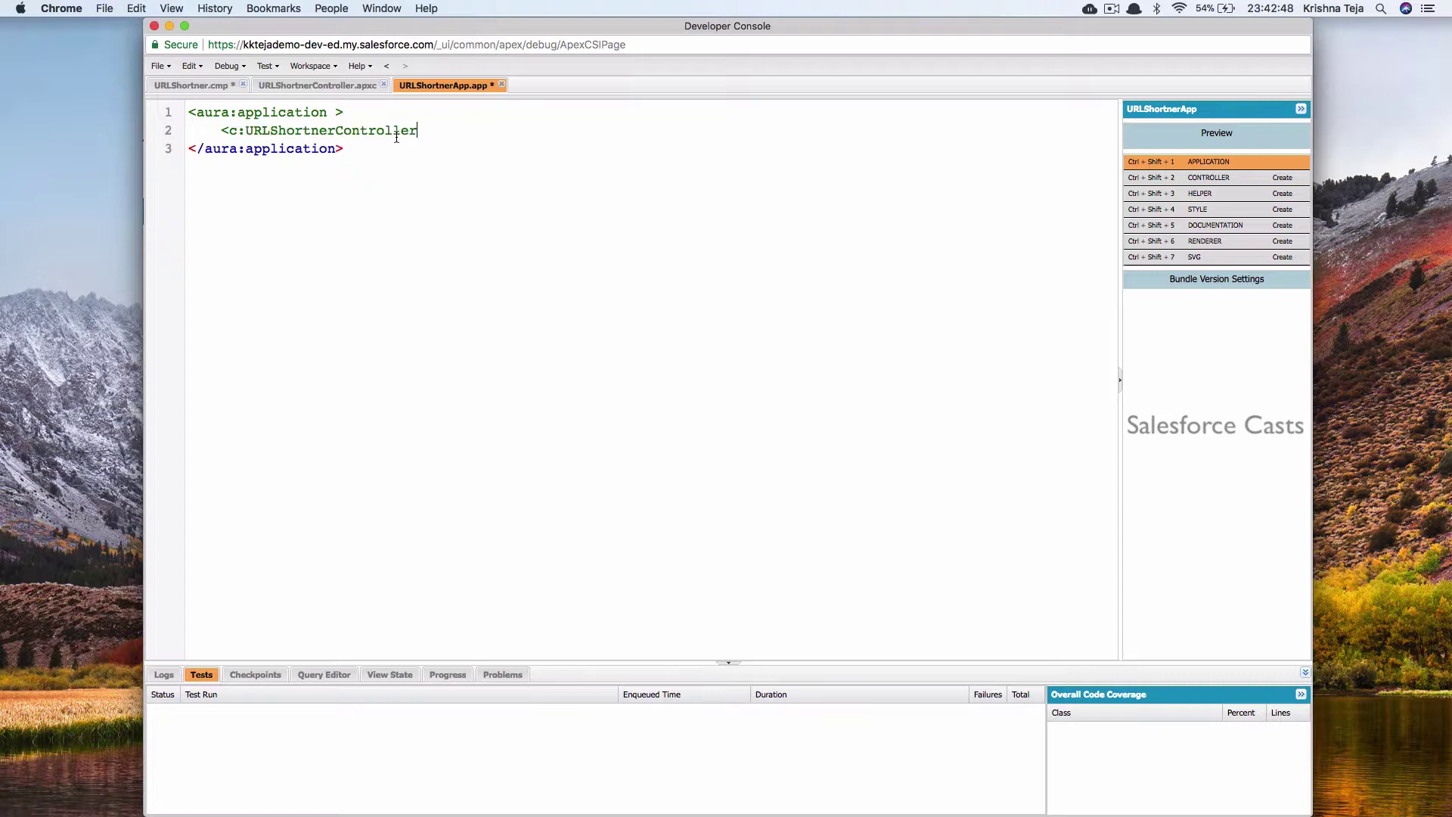
pyautogui.press('BackSpace')
pyautogui.press('BackSpace')
pyautogui.press('BackSpace')
pyautogui.press('BackSpace')
pyautogui.press('BackSpace')
pyautogui.press('BackSpace')
pyautogui.press('BackSpace')
pyautogui.press('BackSpace')
pyautogui.write('/>')
pyautogui.press('super+s')
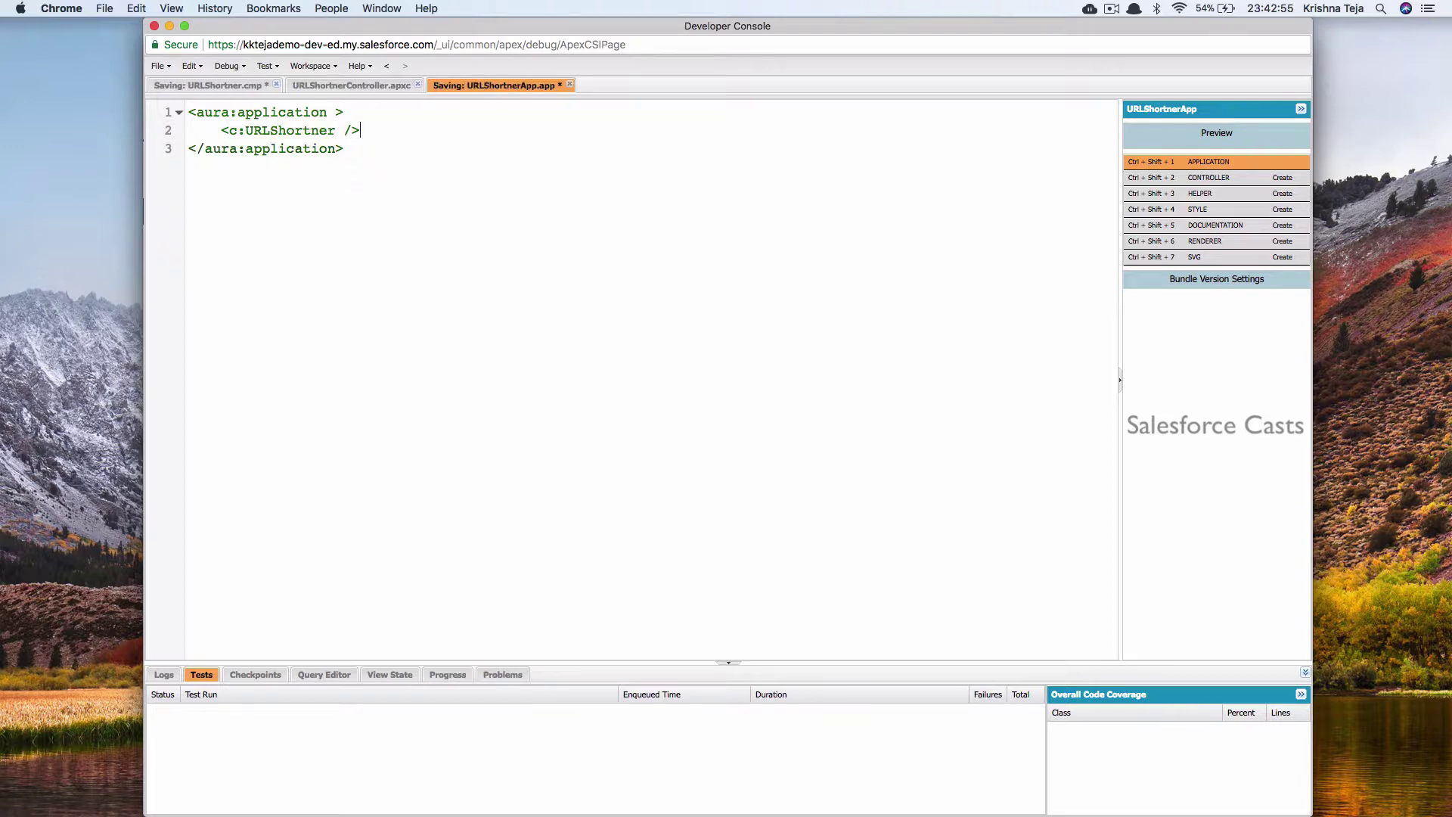
pyautogui.click(1162, 133)
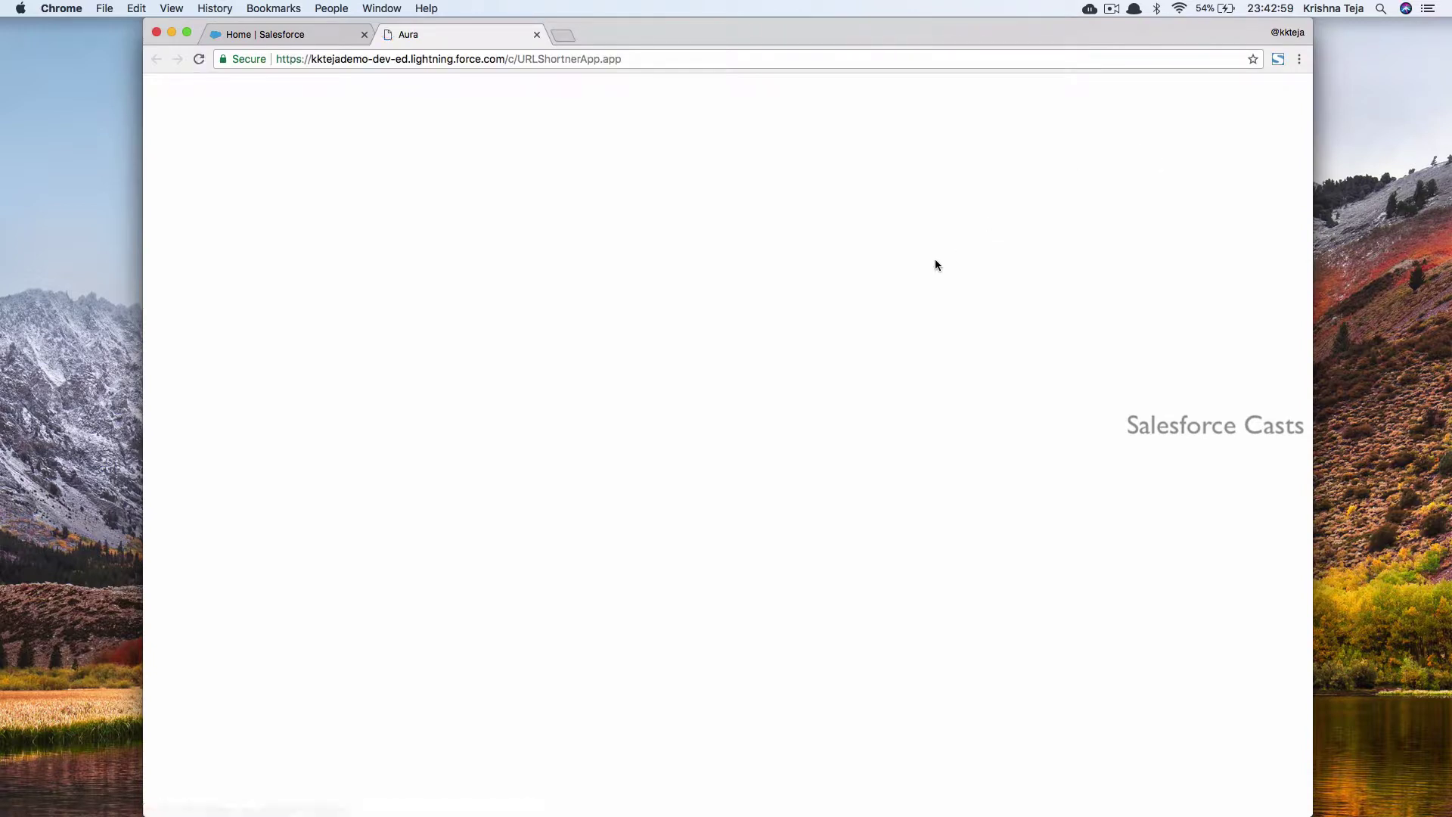
# Add extends="force:slds" to the aura:application tag, fix the typos, and save.
pyautogui.press('super+grave')
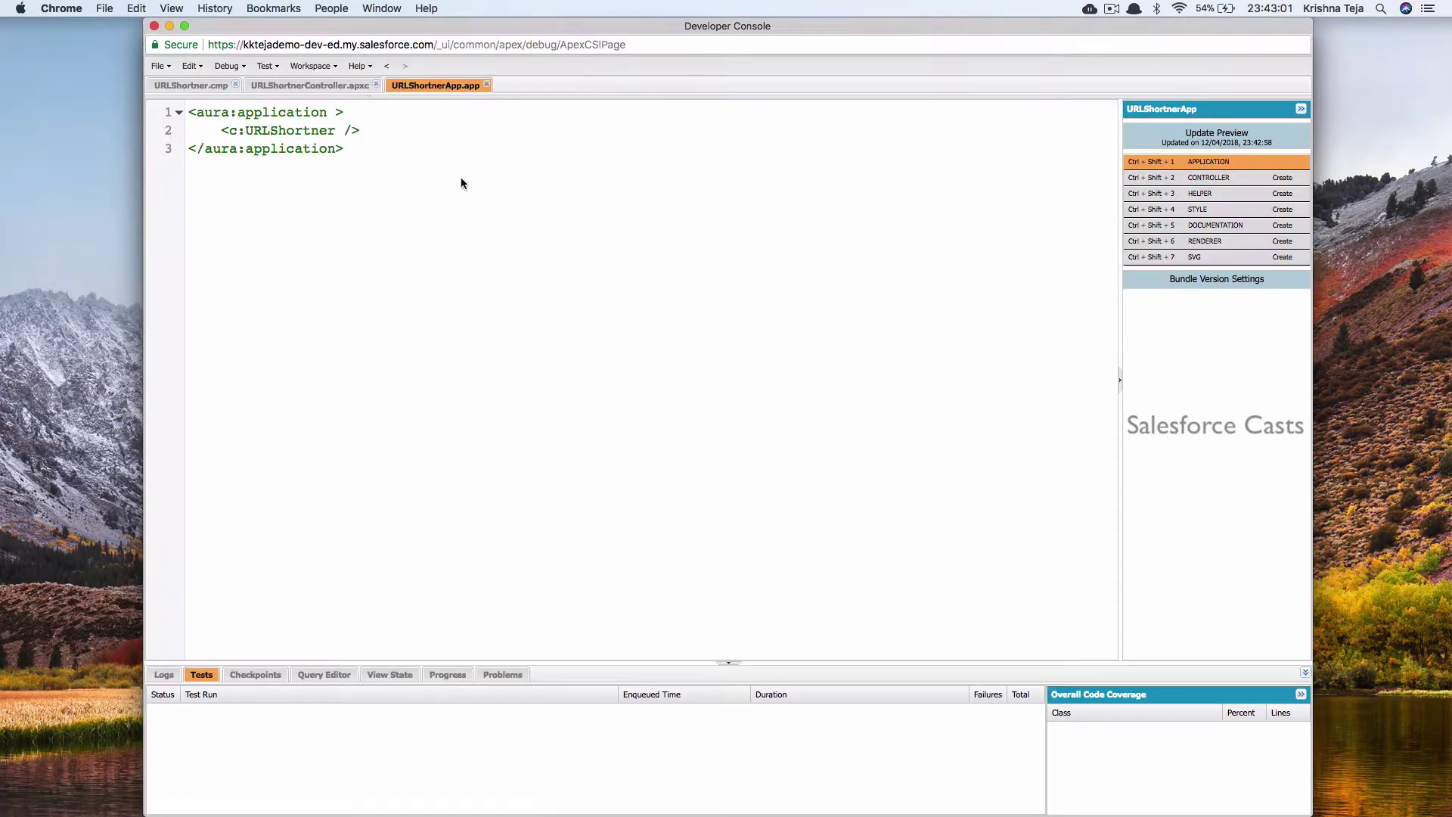
pyautogui.click(337, 112)
pyautogui.write('force')
pyautogui.press('BackSpace')
pyautogui.press('BackSpace')
pyautogui.press('BackSpace')
pyautogui.press('BackSpace')
pyautogui.press('BackSpace')
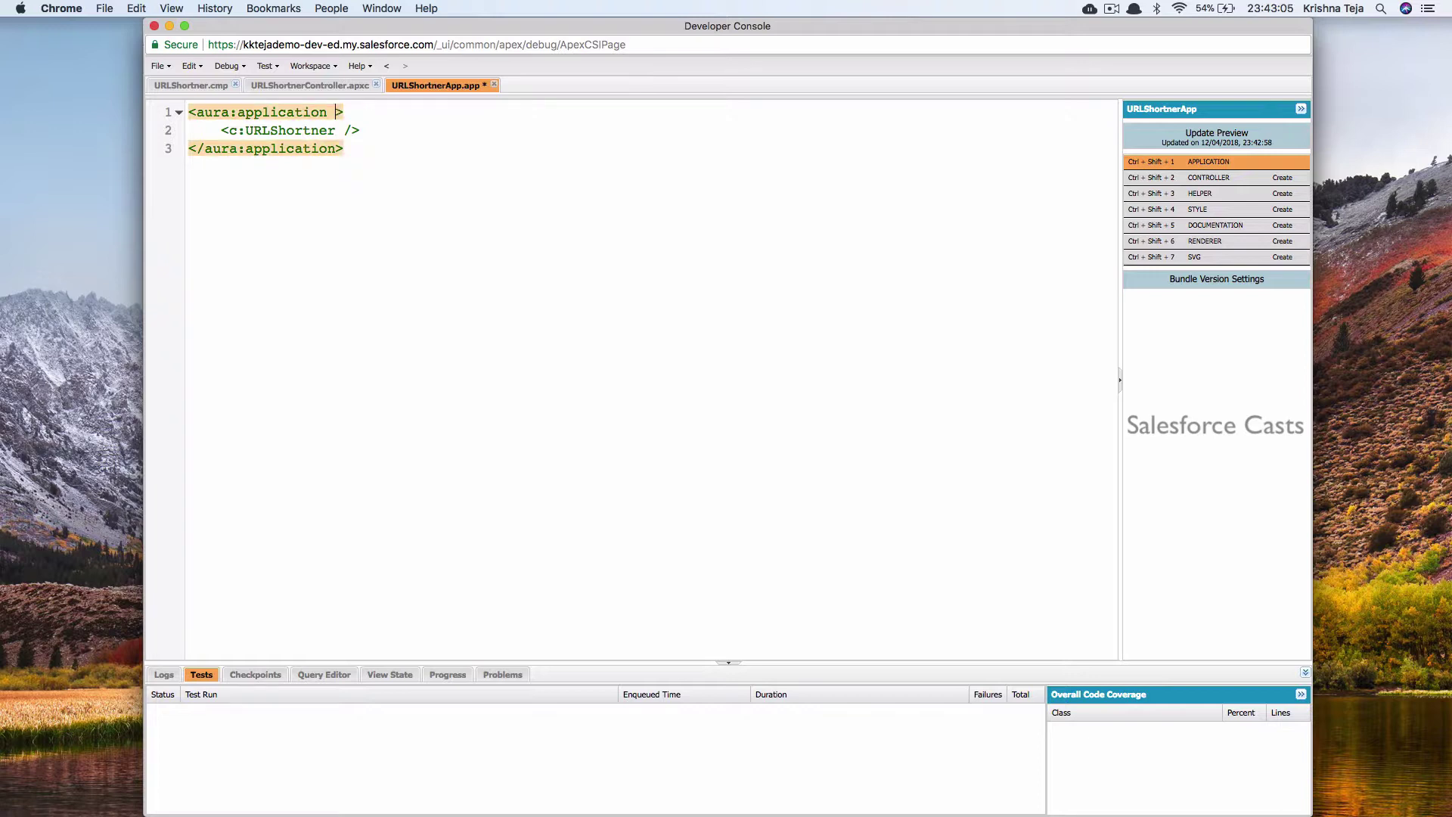
pyautogui.write('extends')
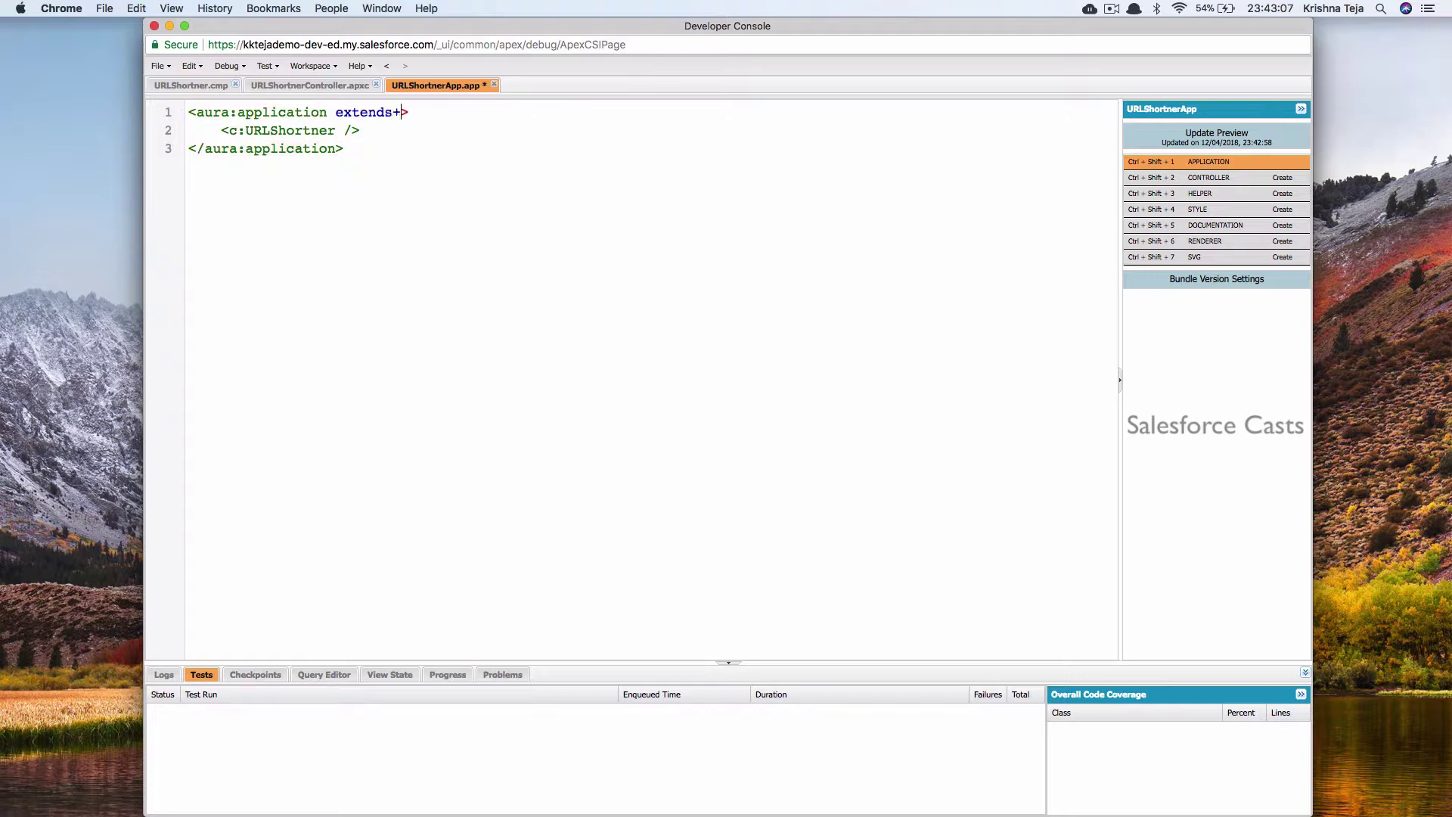
pyautogui.write('+""')
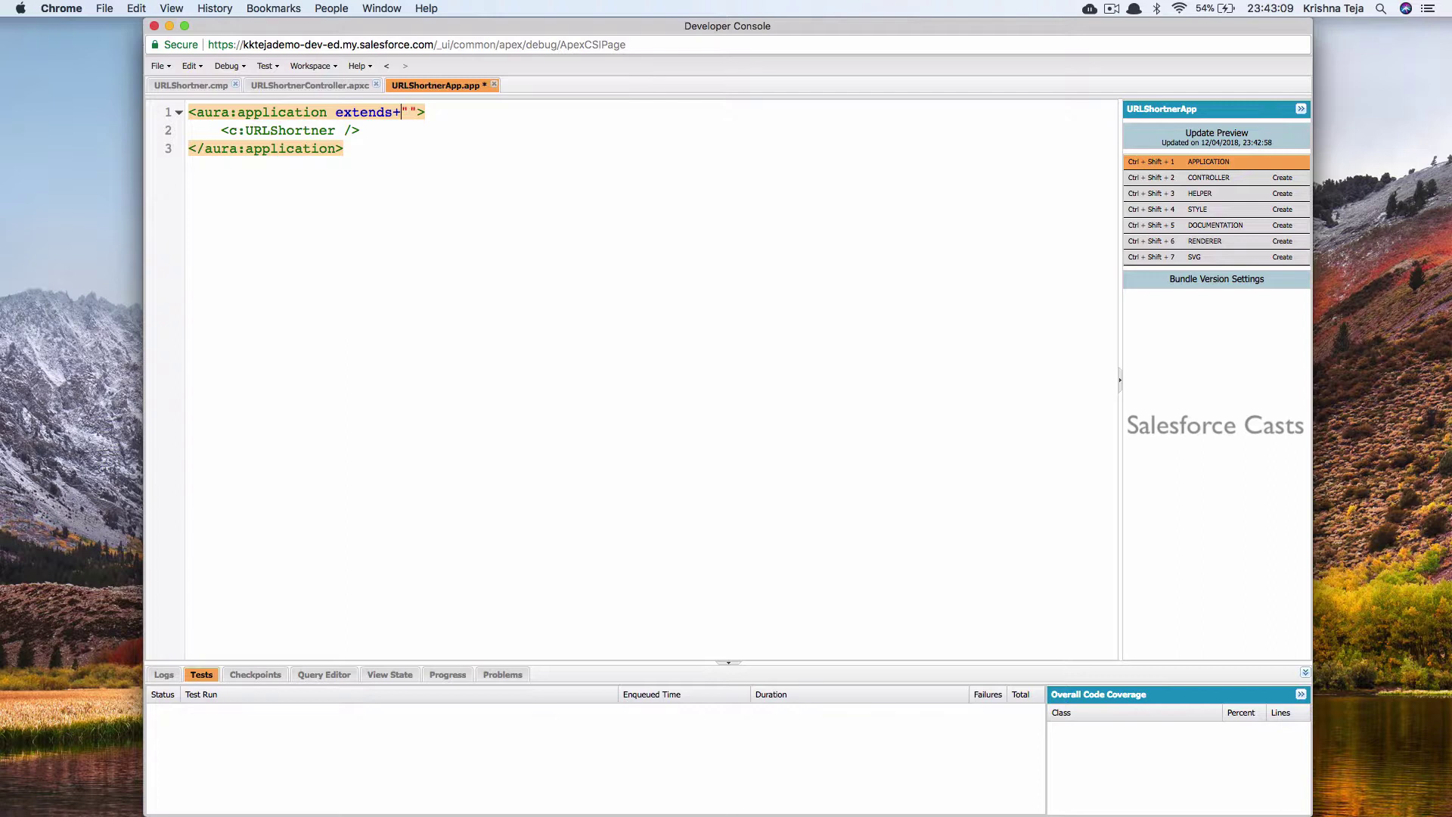
pyautogui.press('BackSpace')
pyautogui.write('-')
pyautogui.press('BackSpace')
pyautogui.write('=')
pyautogui.write('force')
pyautogui.write(':slds')
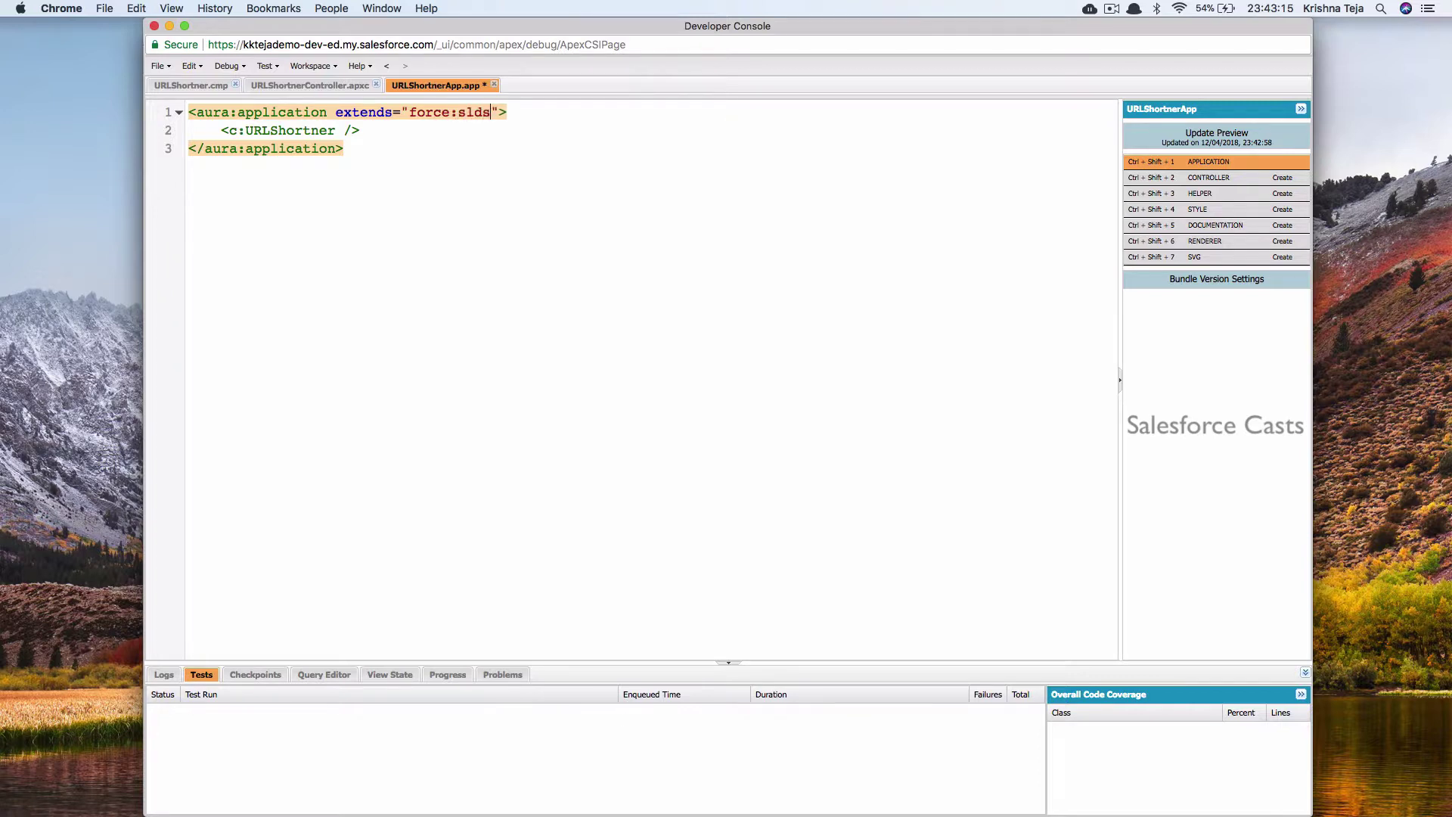
pyautogui.press('Down')
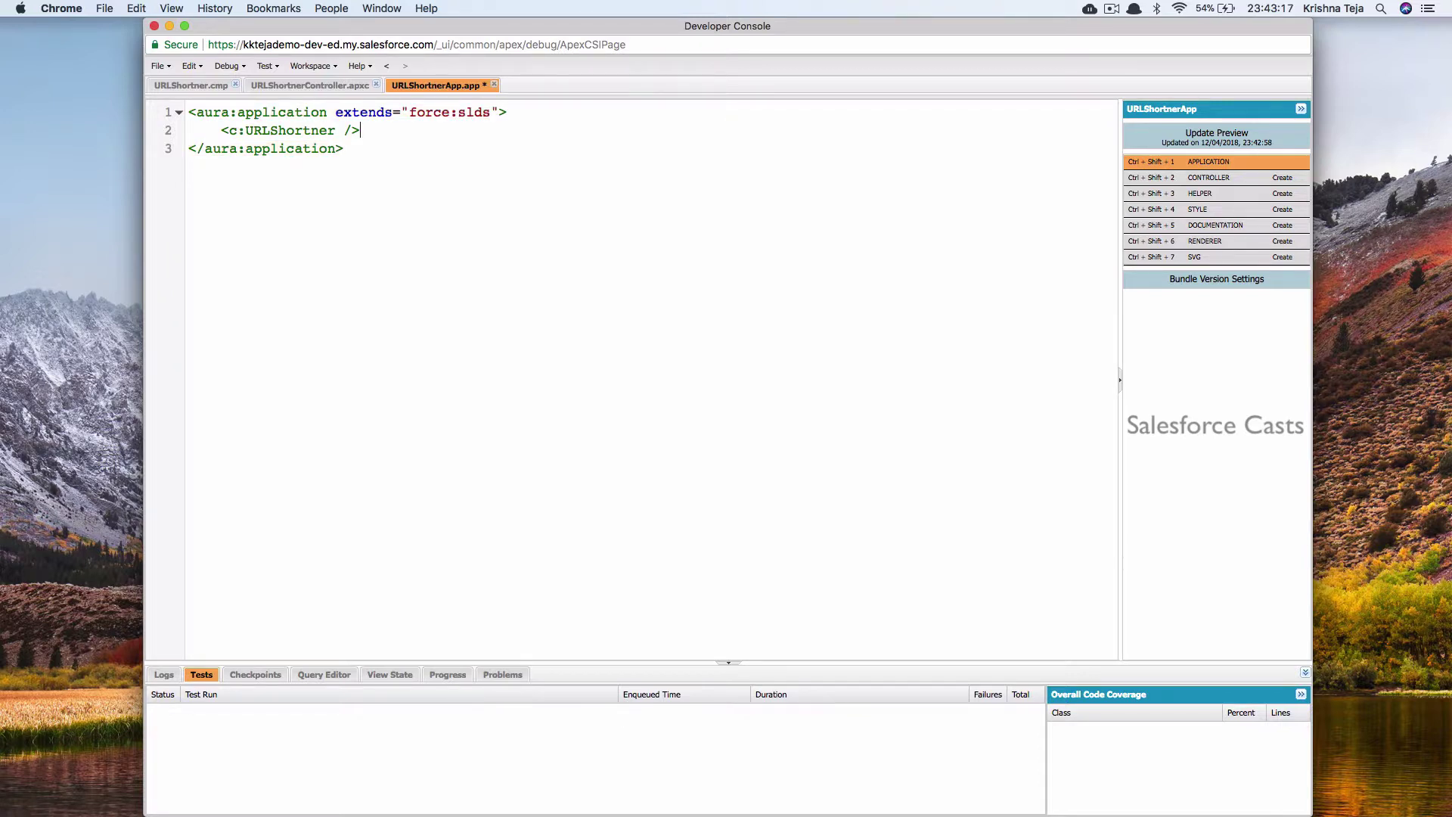
pyautogui.press('super+s')
# In URLShortner.cmp, start typing a <lightning:input value="" tag inside aura:component.
pyautogui.click(204, 86)
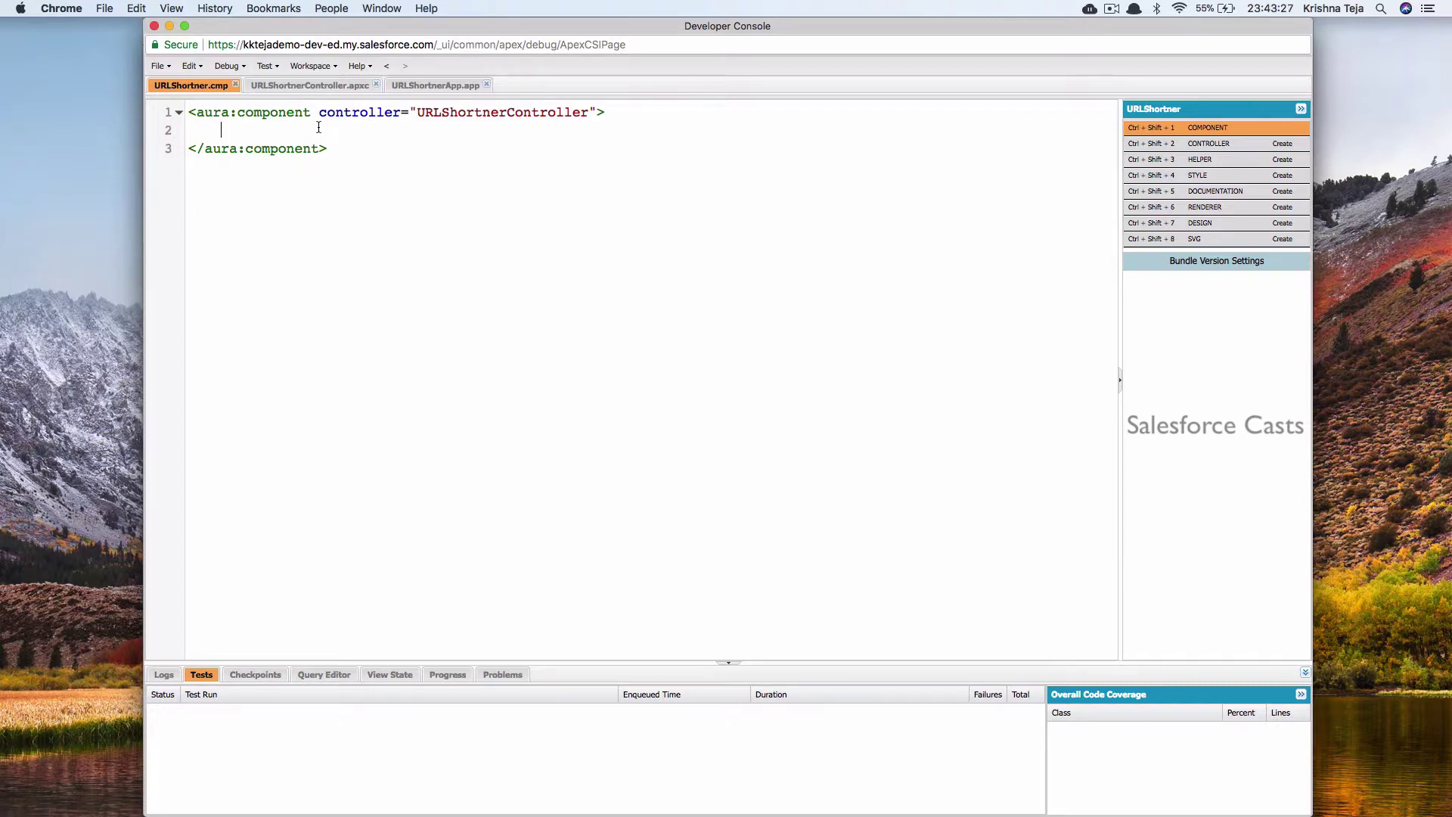
pyautogui.press('Return')
pyautogui.press('Return')
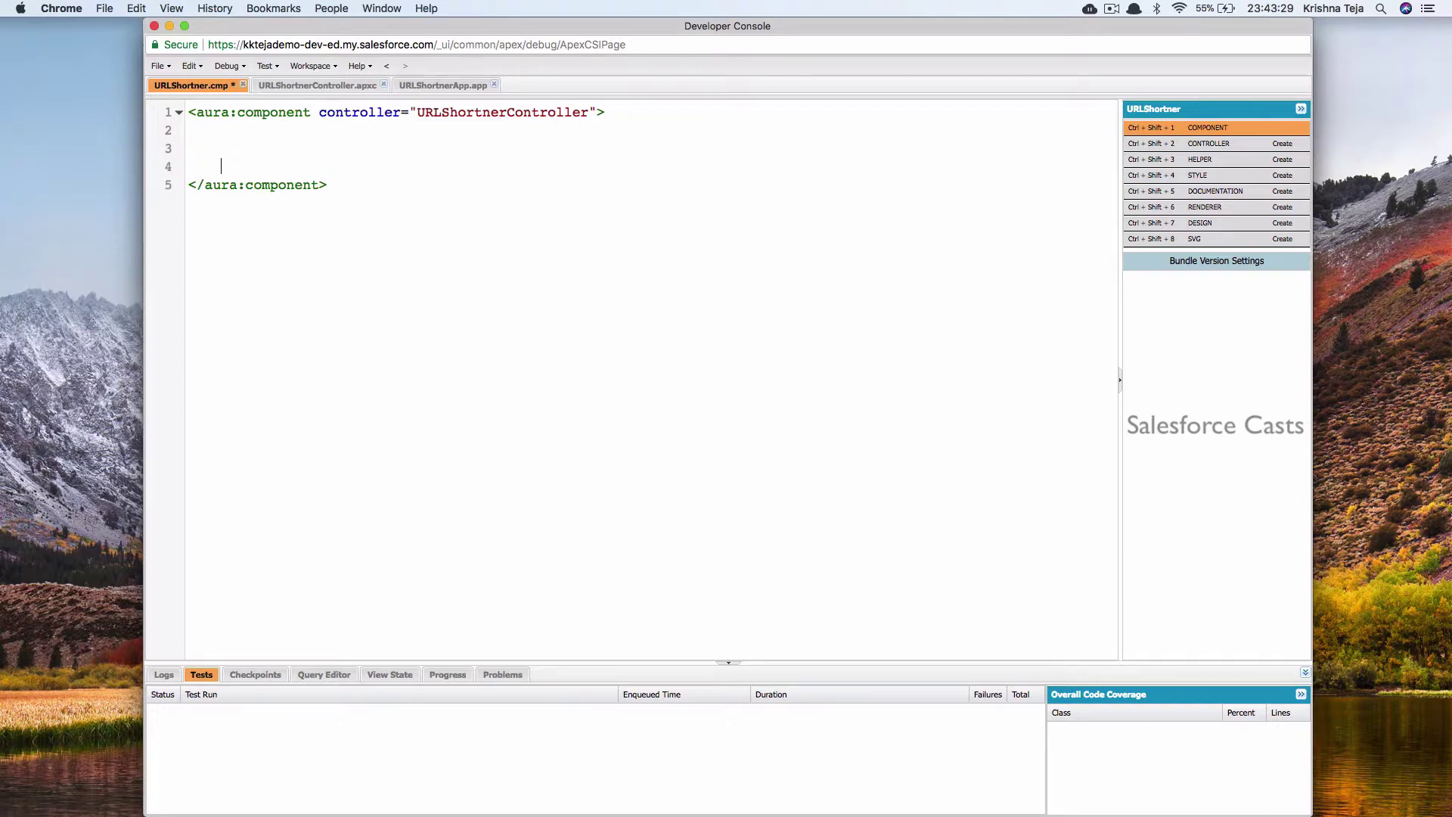
pyautogui.write('<')
pyautogui.write('L')
pyautogui.write('i')
pyautogui.press('BackSpace')
pyautogui.press('BackSpace')
pyautogui.write('lightning')
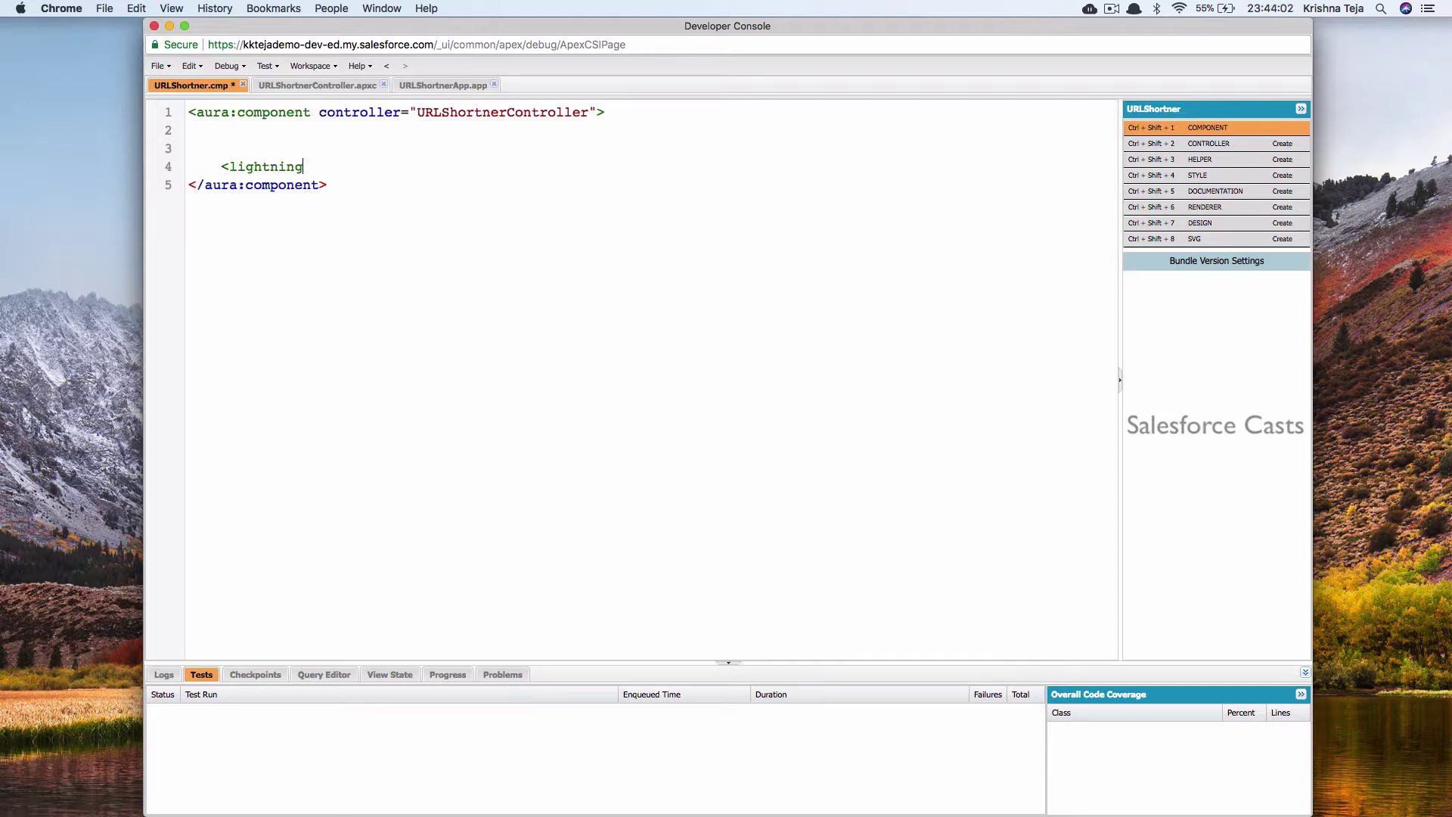
pyautogui.write(':inp')
pyautogui.write('ut ')
pyautogui.write('value')
pyautogui.write('=""')
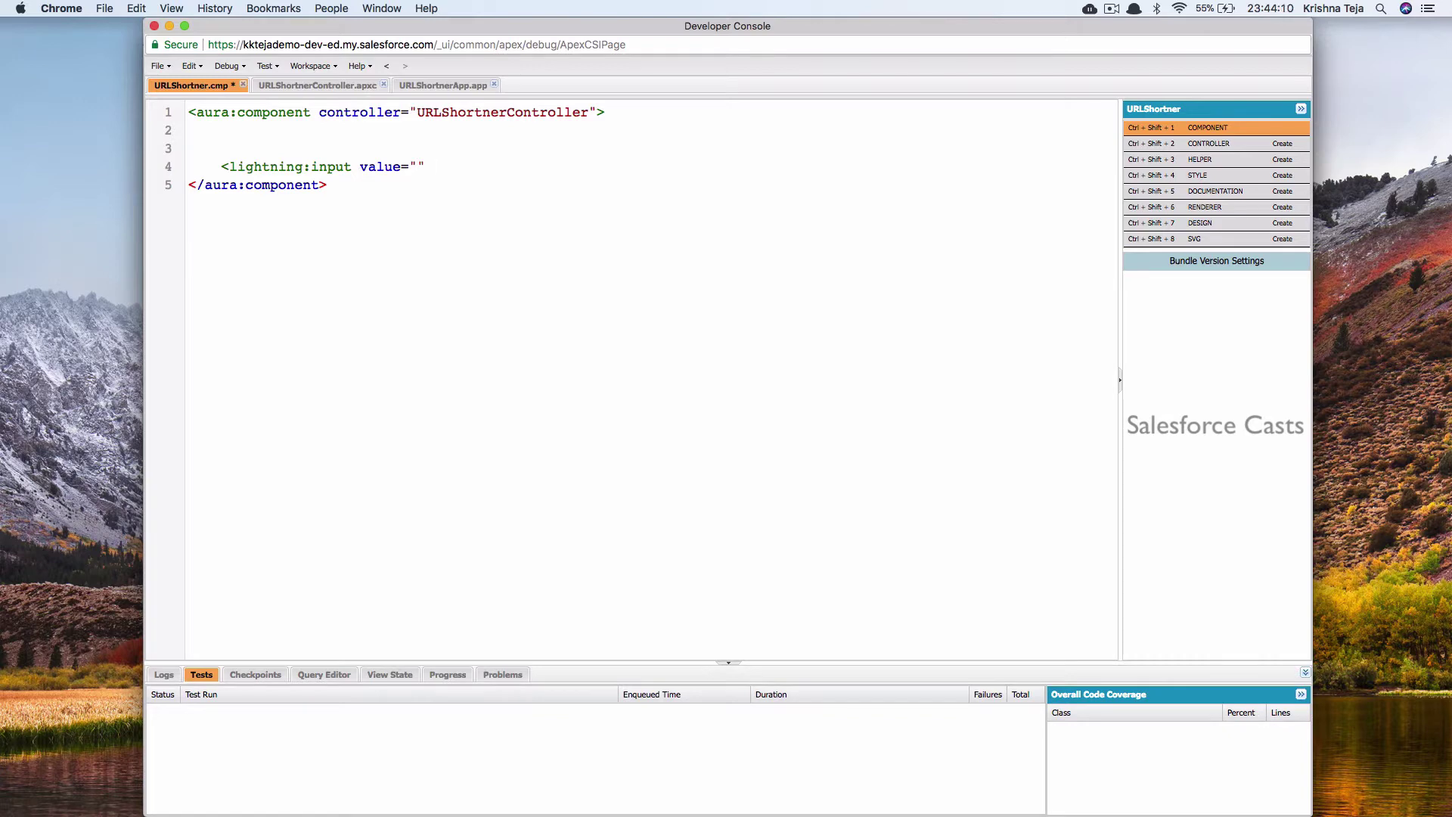